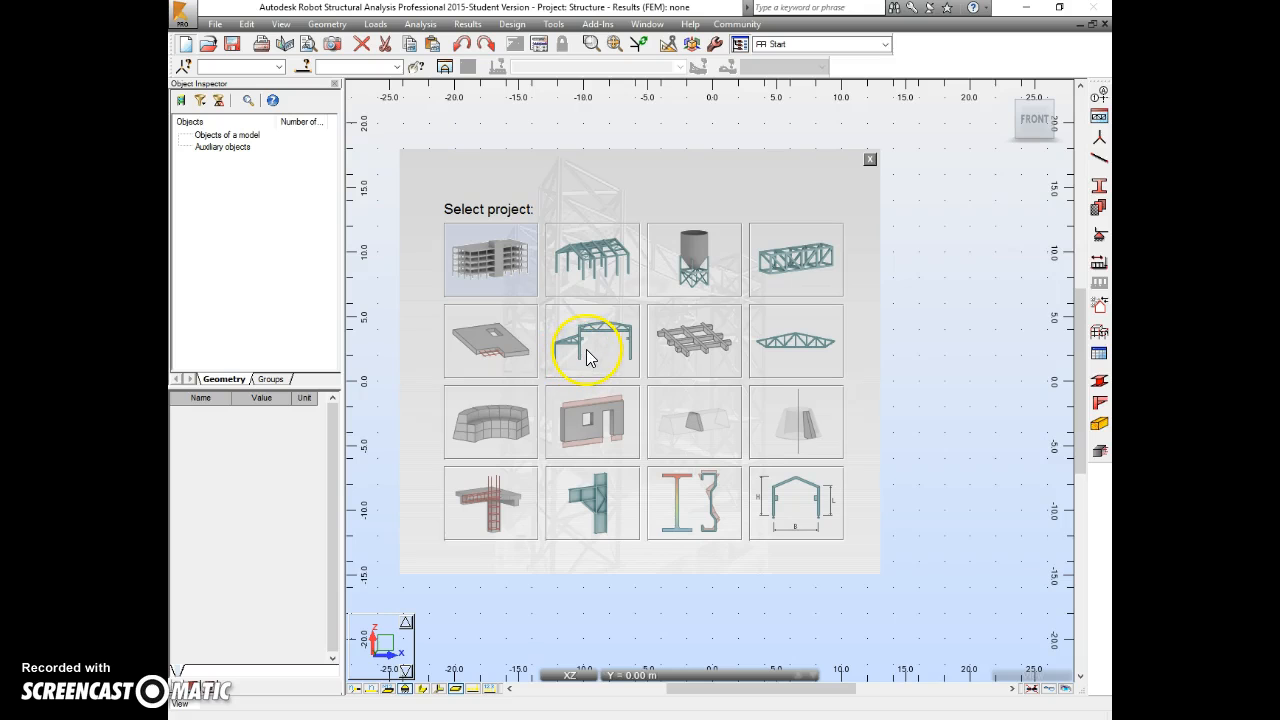
Start a 2D frame project and switch to the Nodes layout.
click(586, 345)
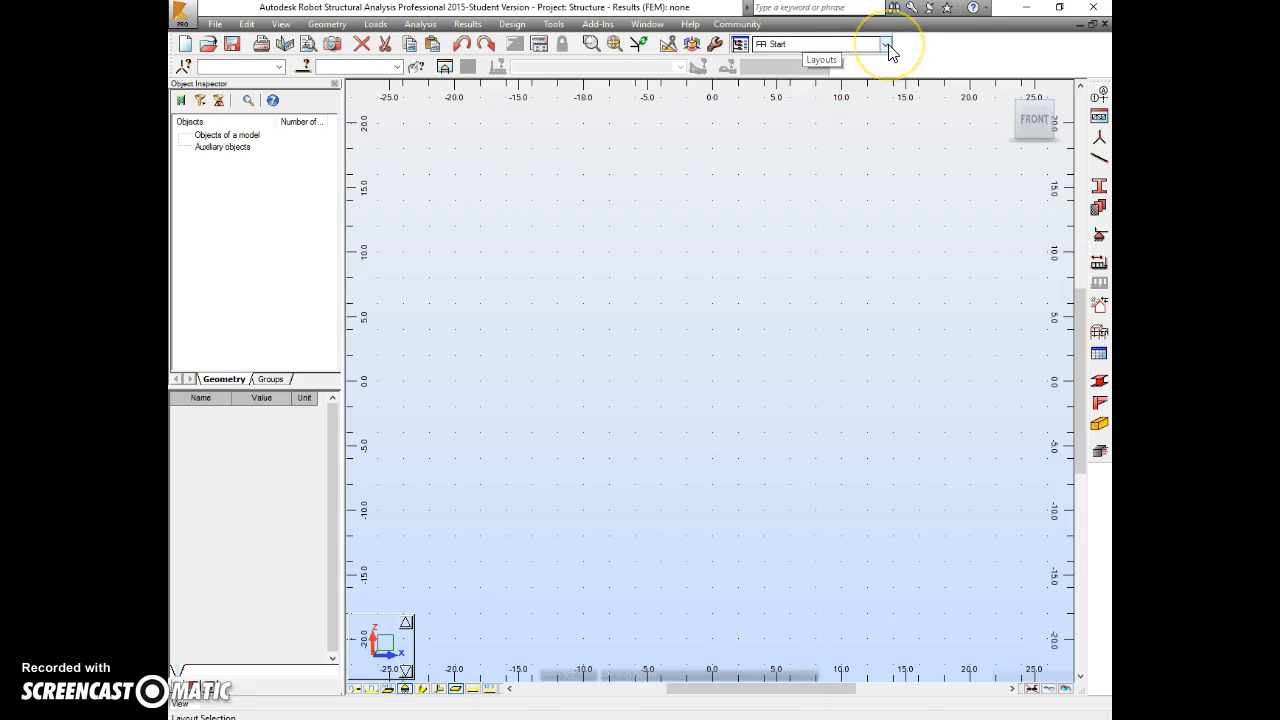
click(740, 47)
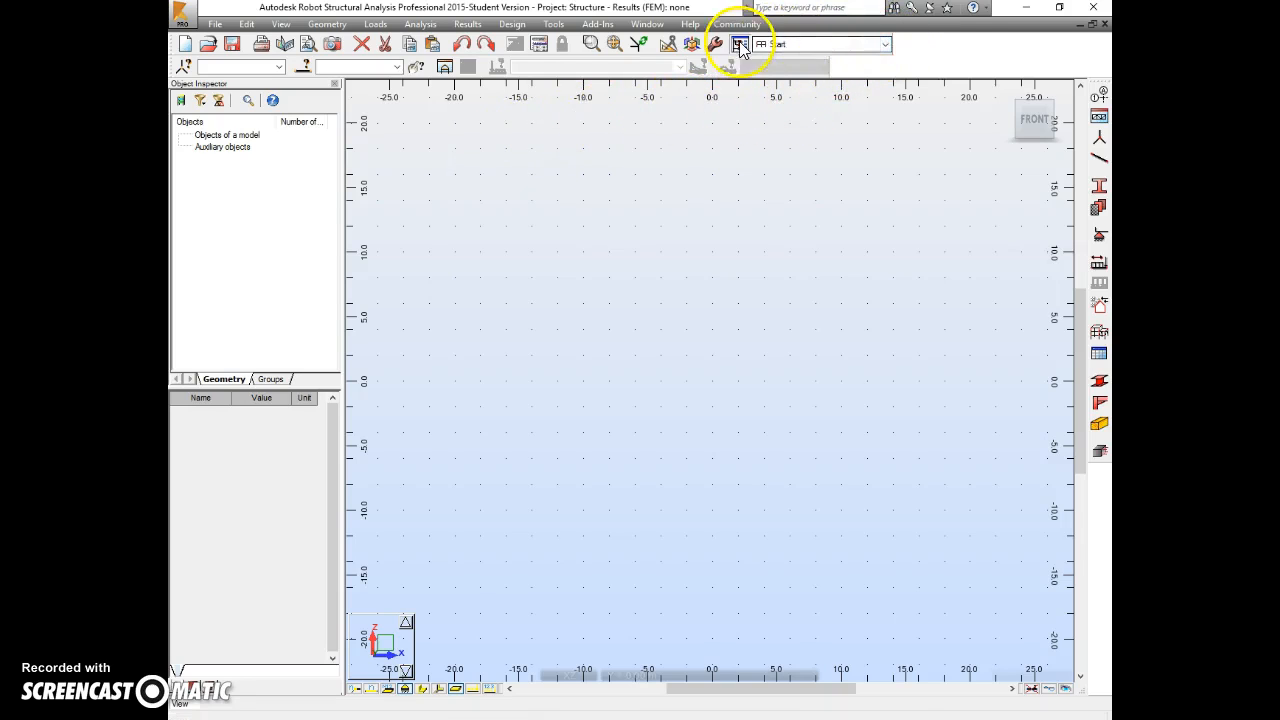
click(886, 47)
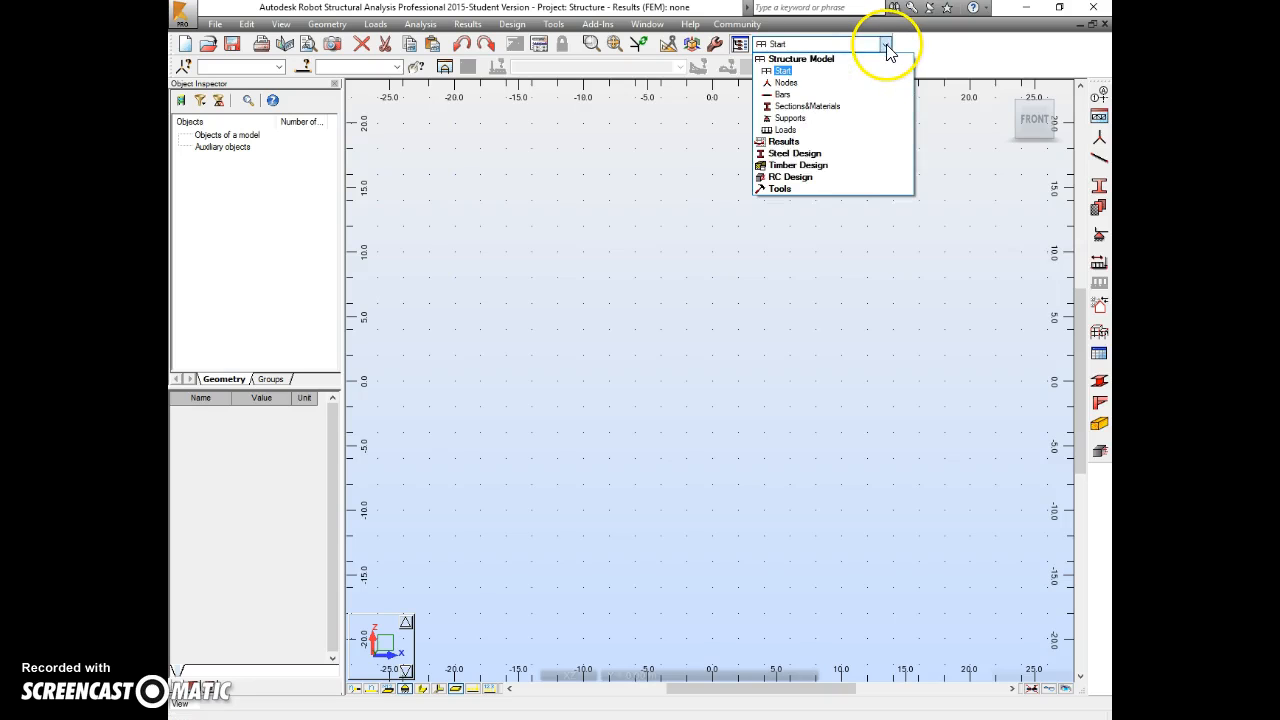
click(790, 83)
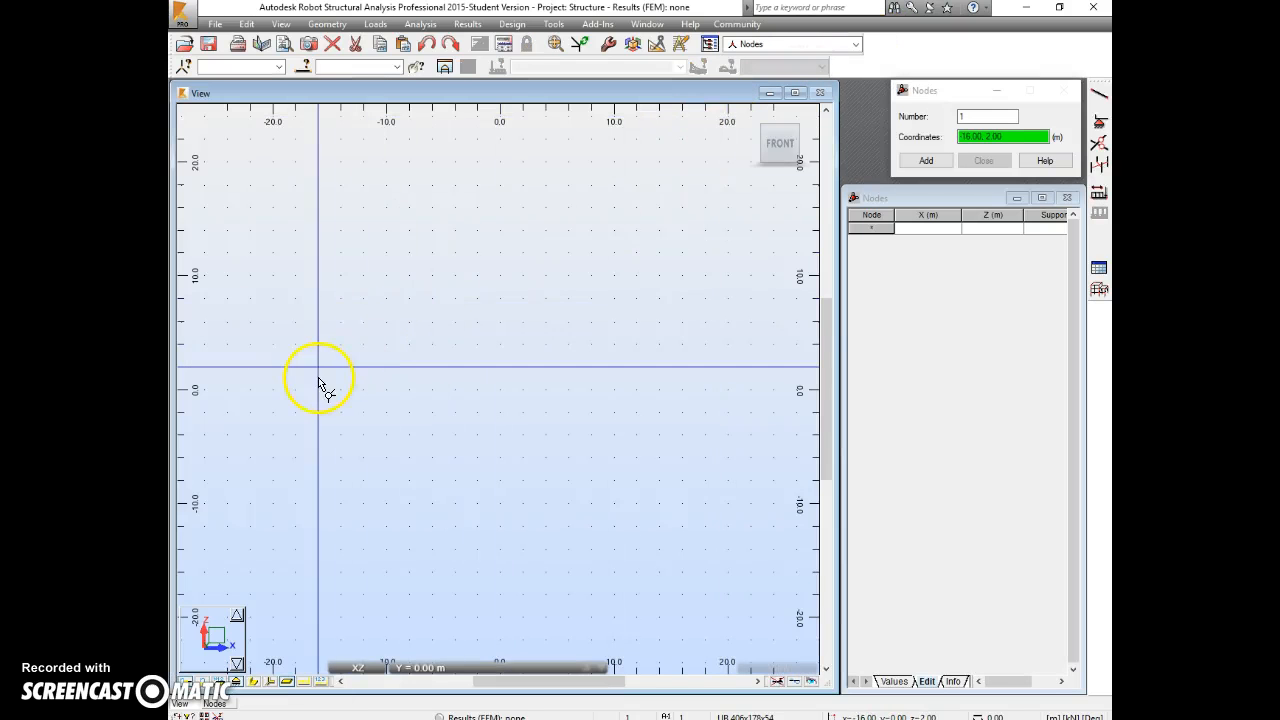
Place four nodes along the Z = 0 axis at X = 0, 4, 8 and 10 m.
scroll(473, 370, up, 1)
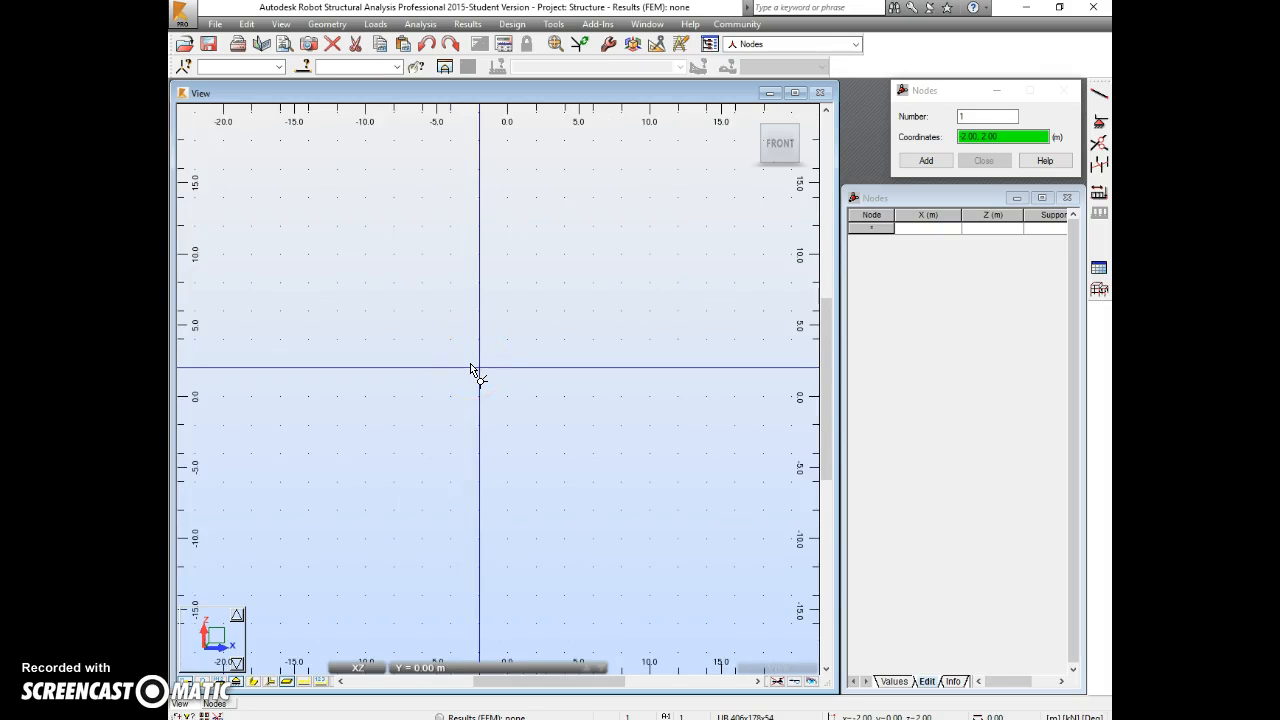
scroll(471, 364, up, 1)
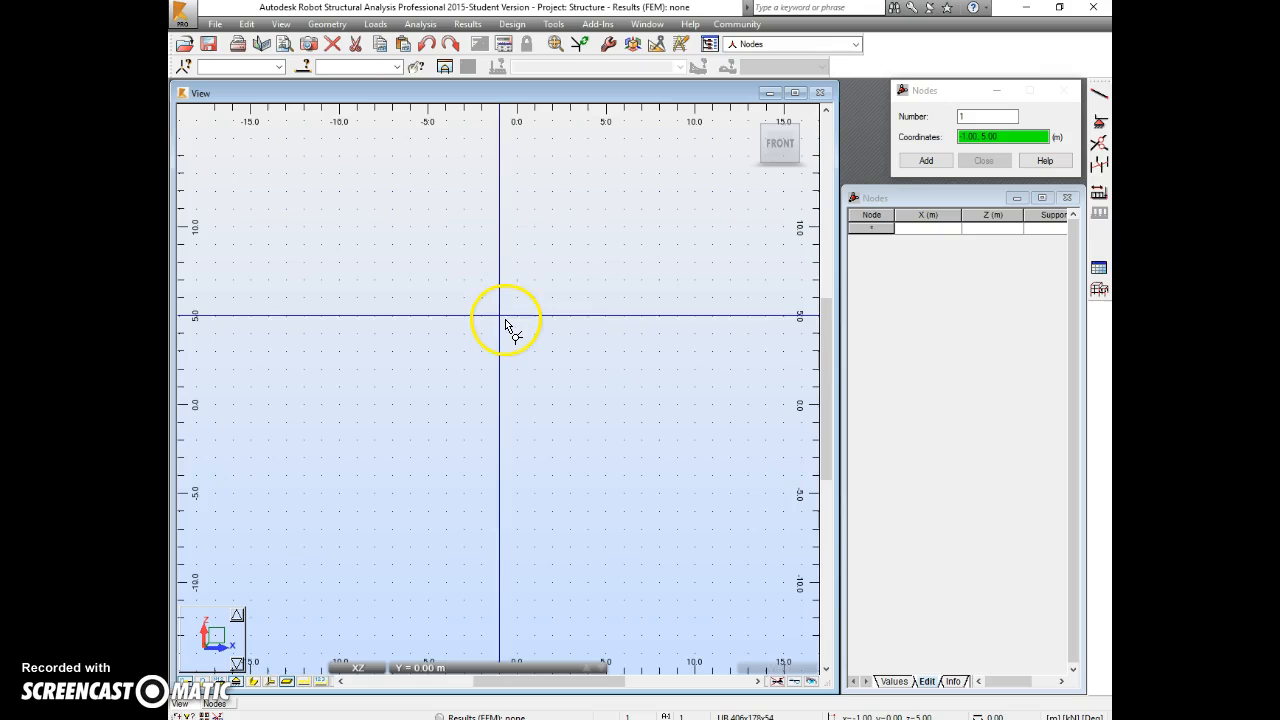
click(516, 405)
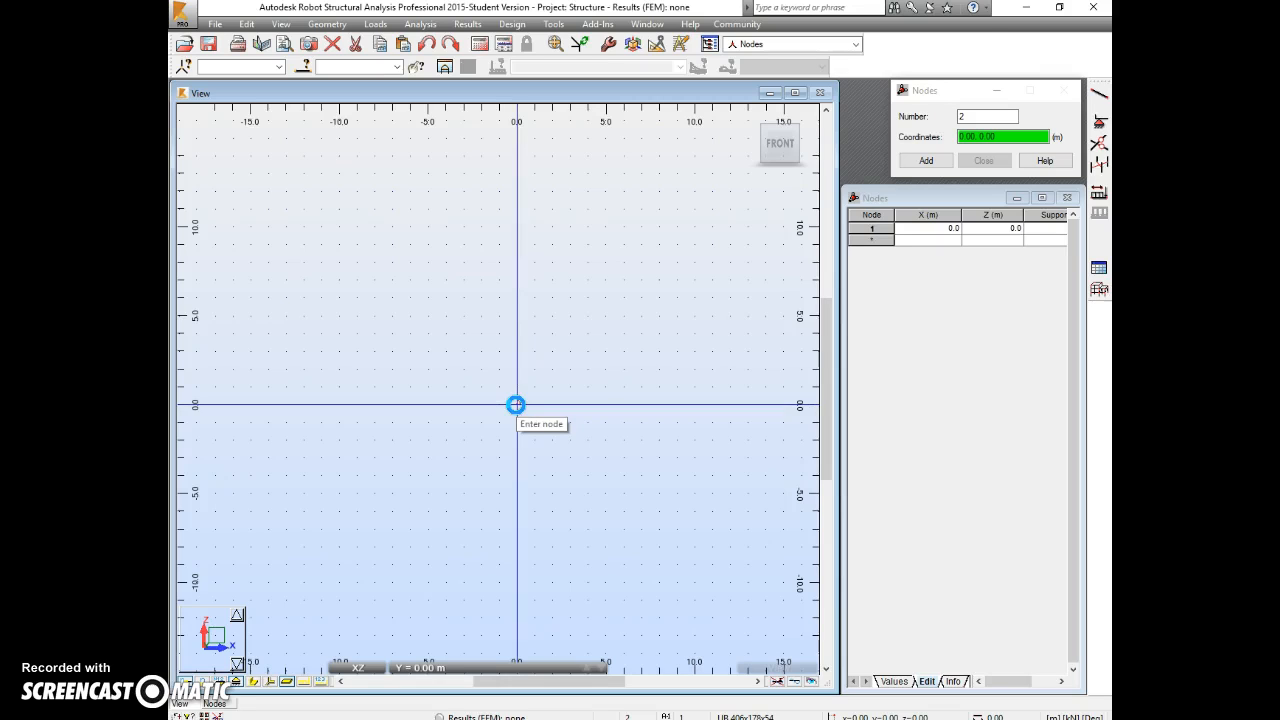
scroll(516, 405, up, 1)
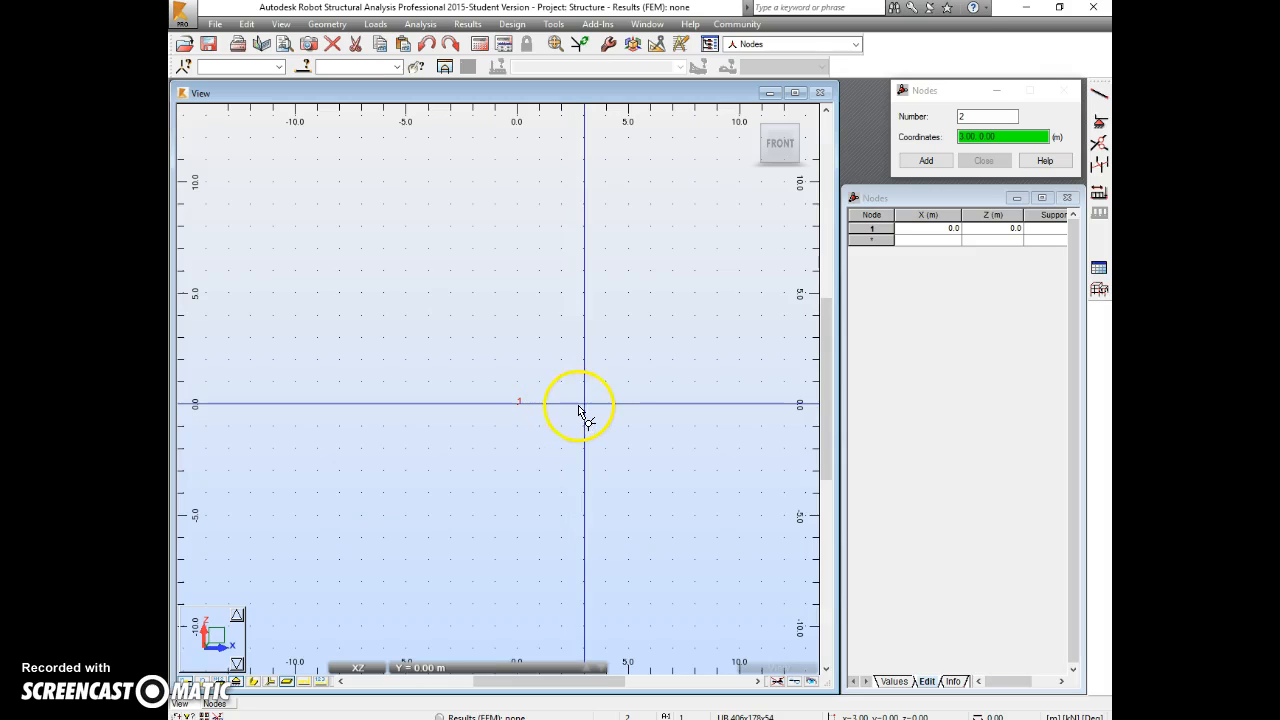
click(602, 412)
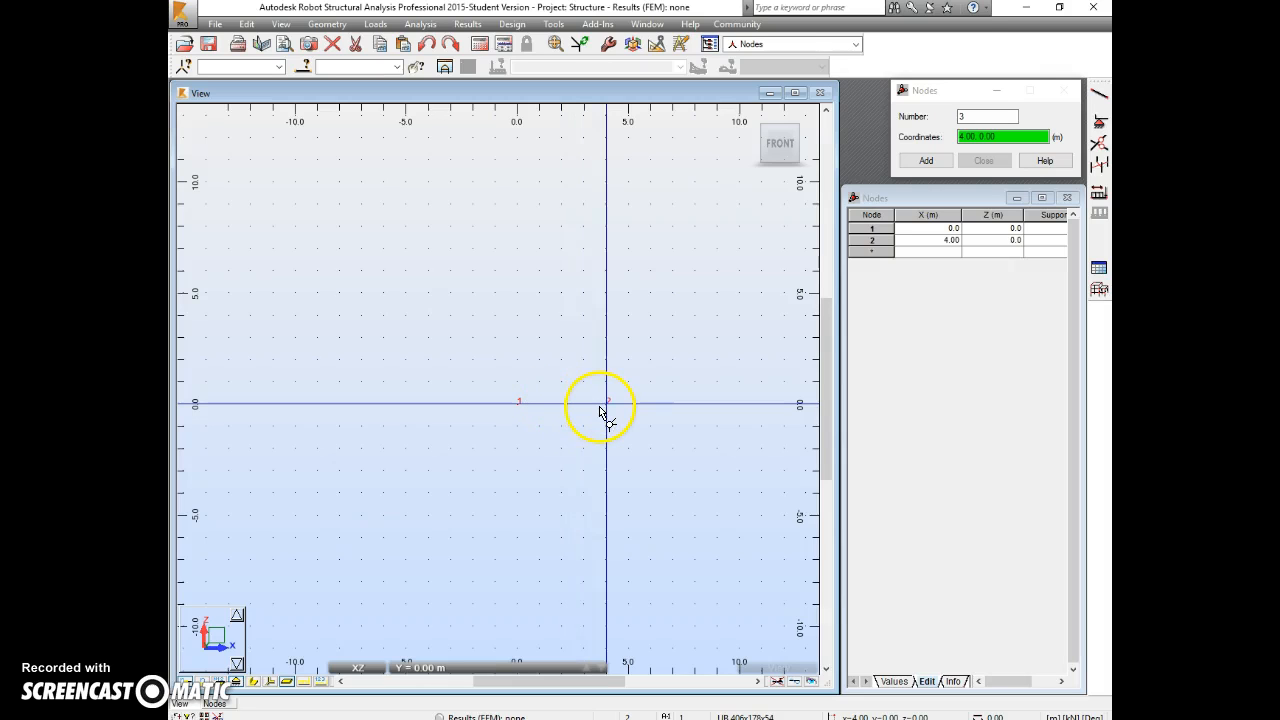
click(697, 410)
click(741, 412)
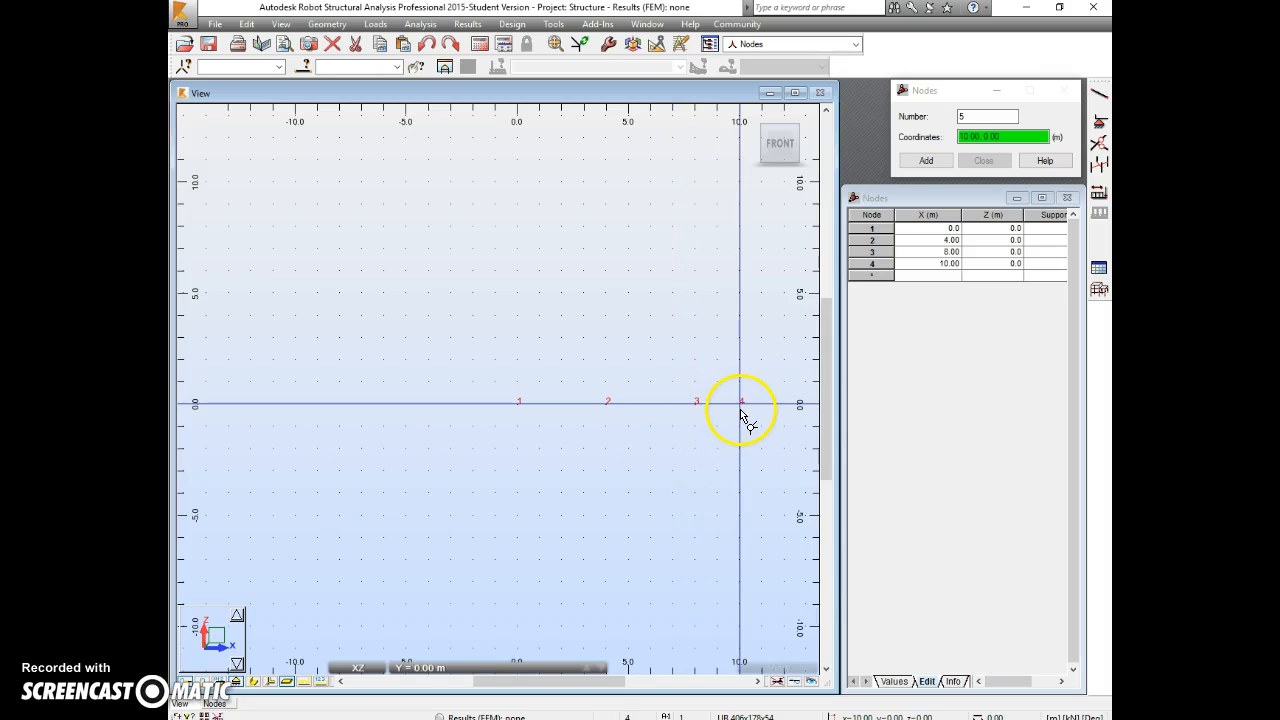
Switch to the Sections & Materials layout and choose S275 as the material.
click(856, 46)
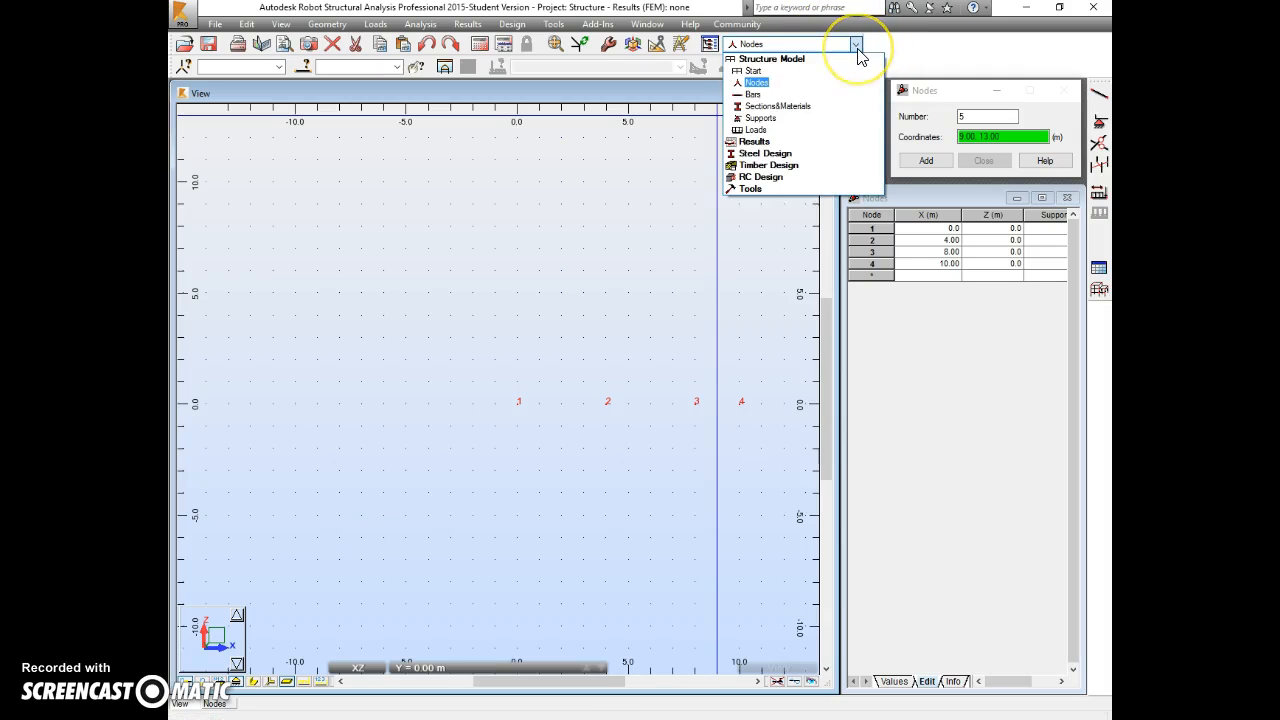
click(779, 106)
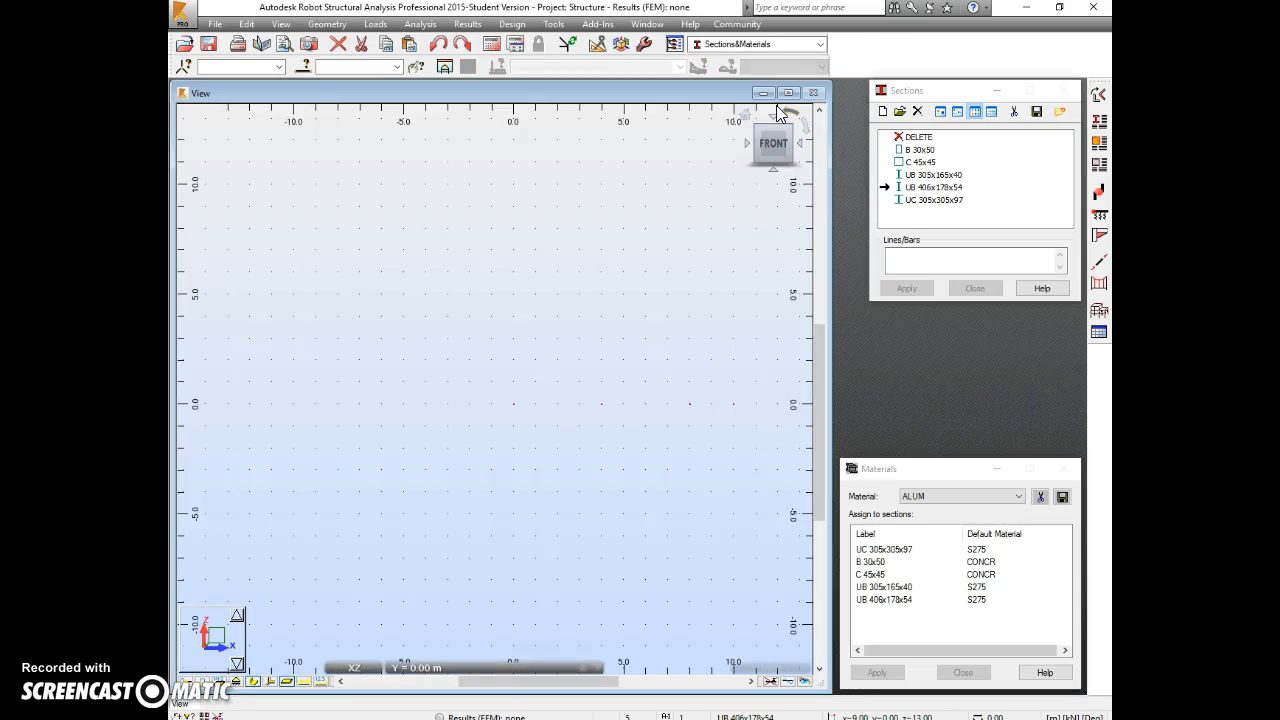
click(945, 498)
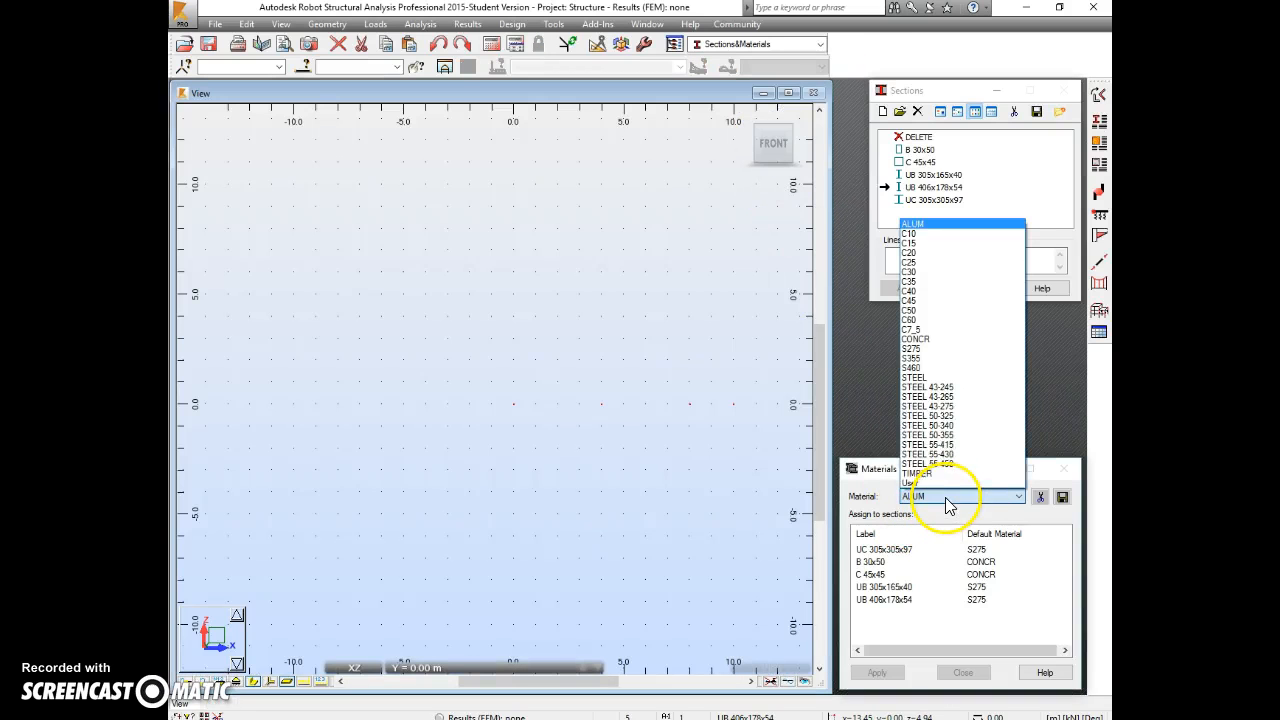
click(931, 348)
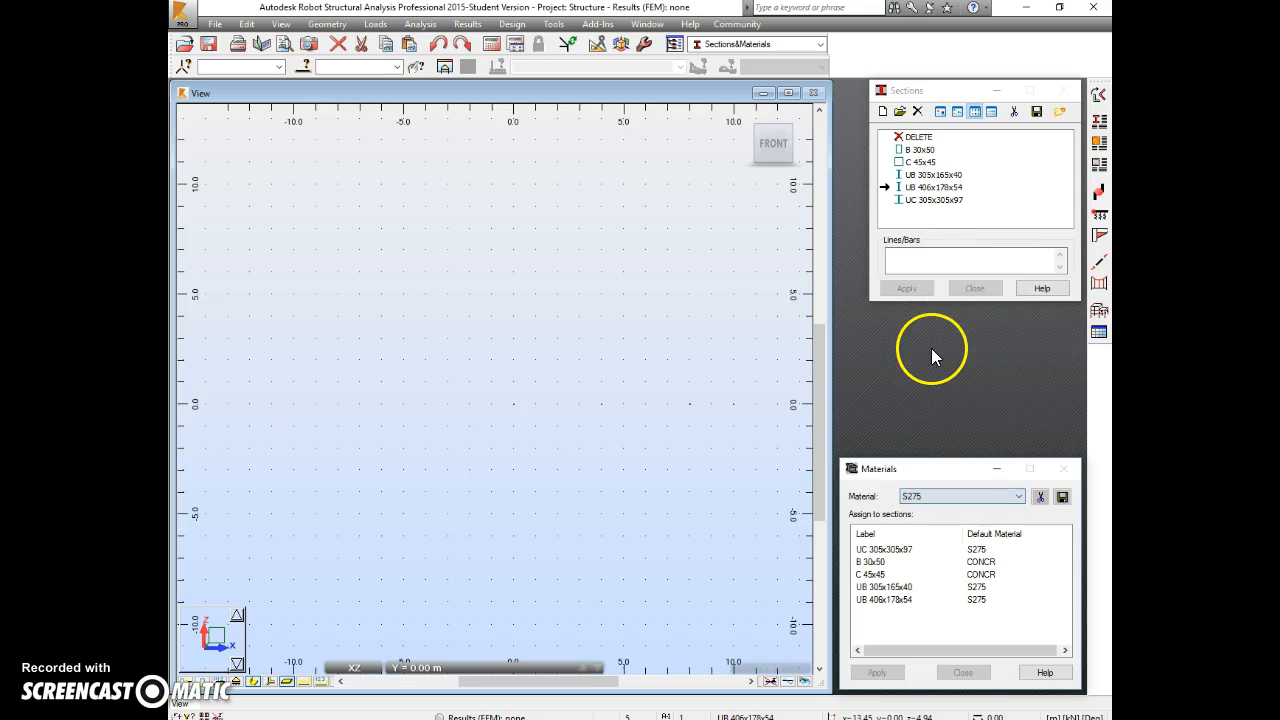
Define a UB 406x178x54 section from the UK universal beams family, overwriting the existing section of that name.
click(928, 187)
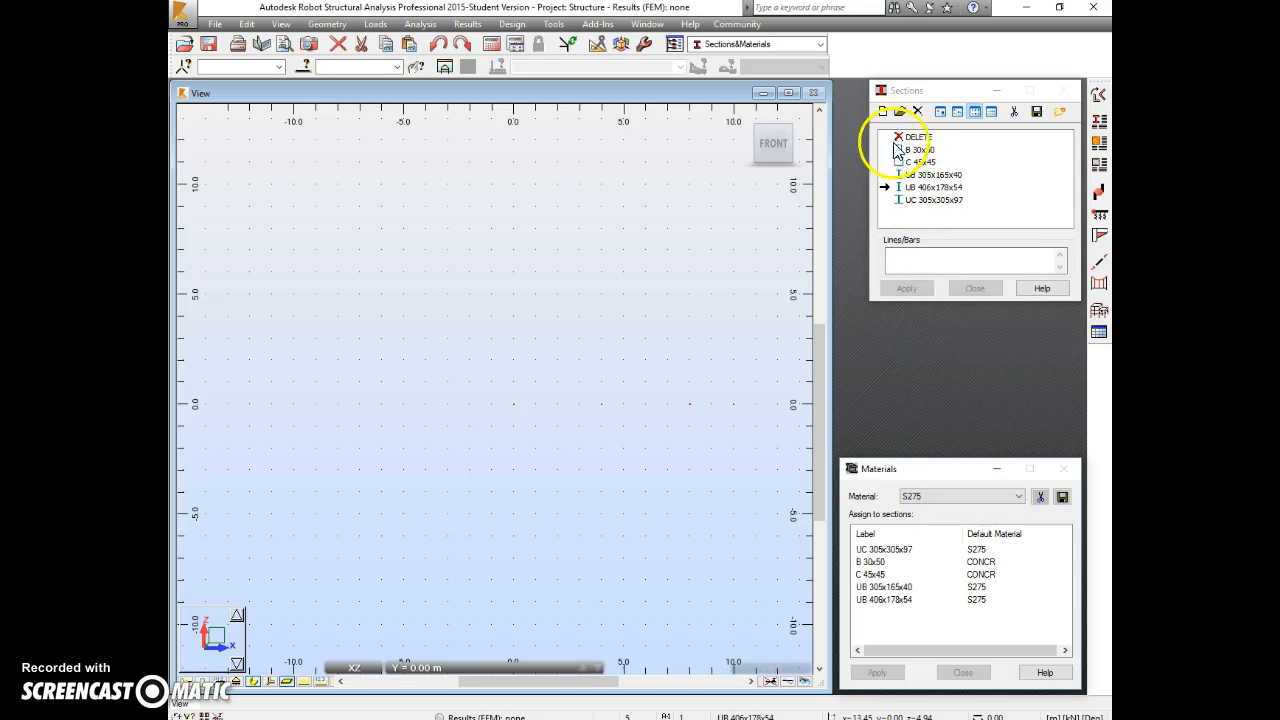
click(883, 112)
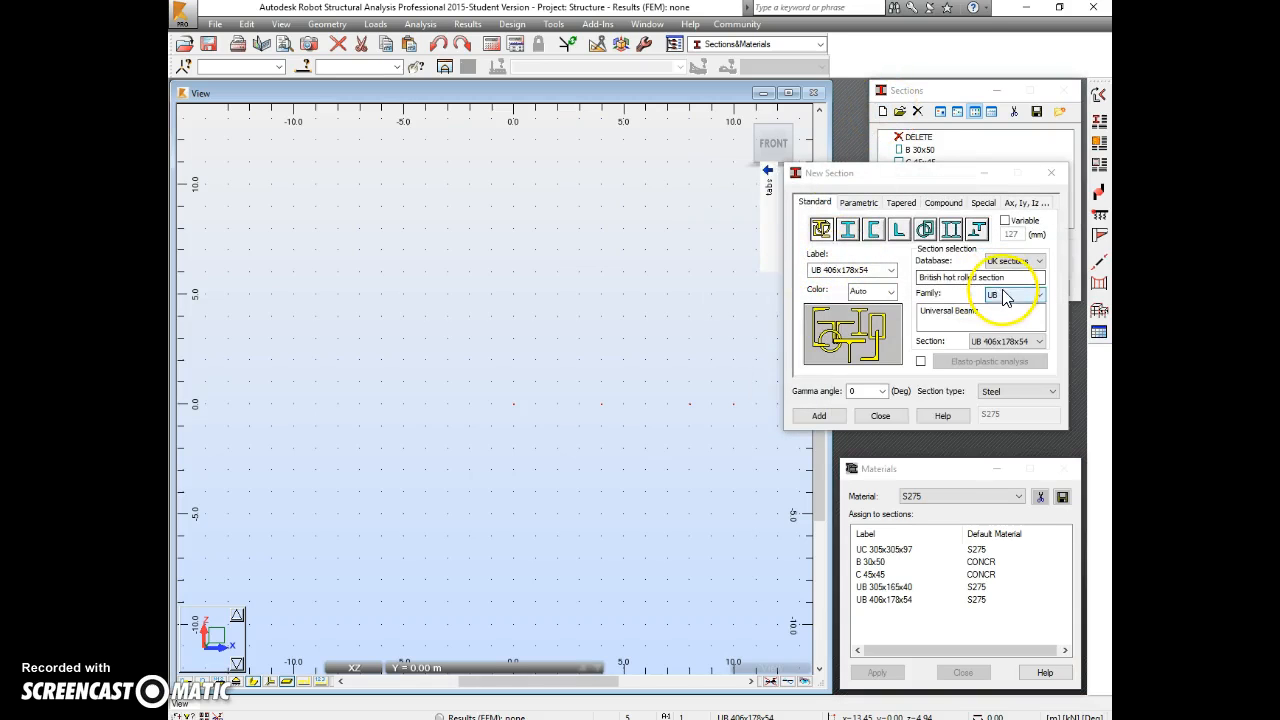
click(1000, 344)
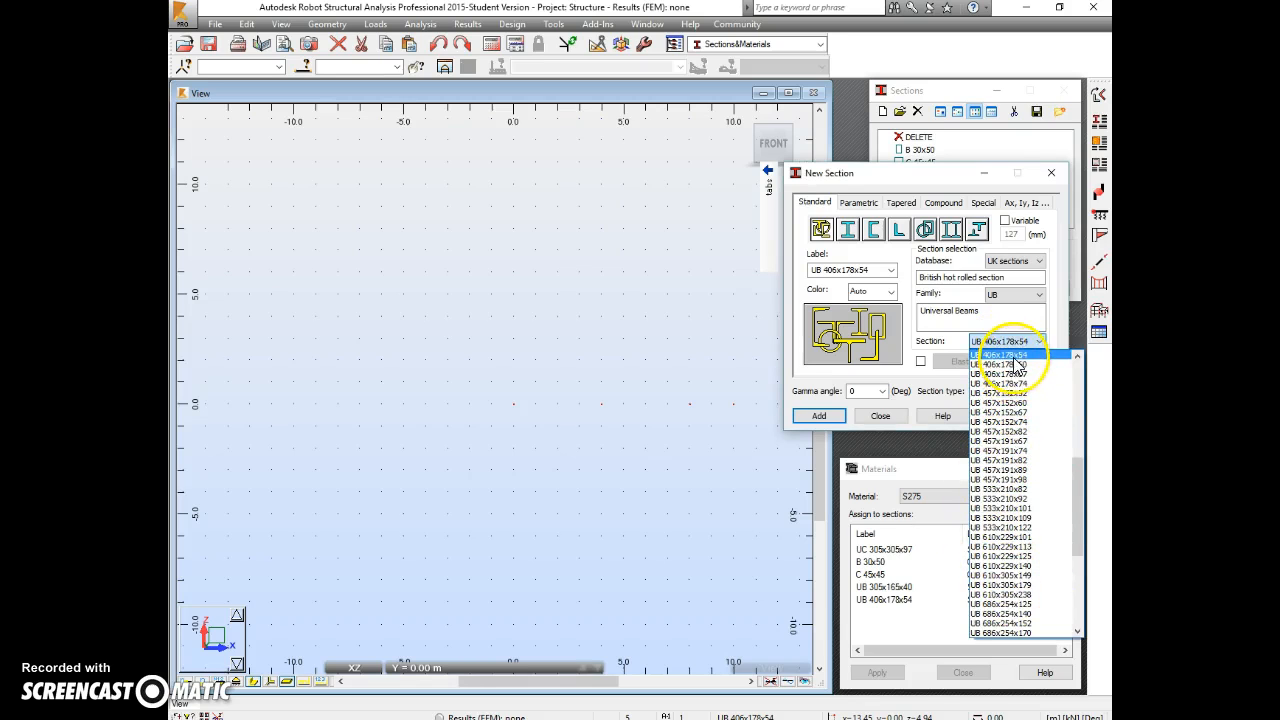
click(1013, 356)
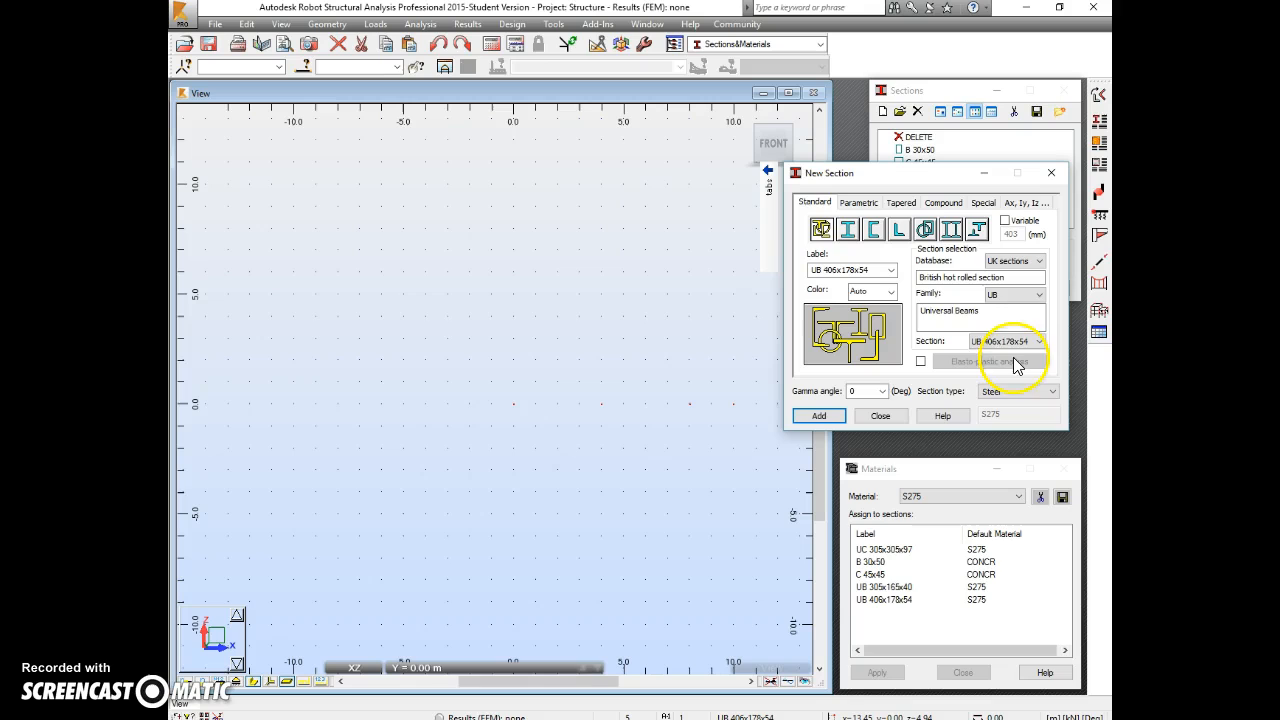
click(821, 416)
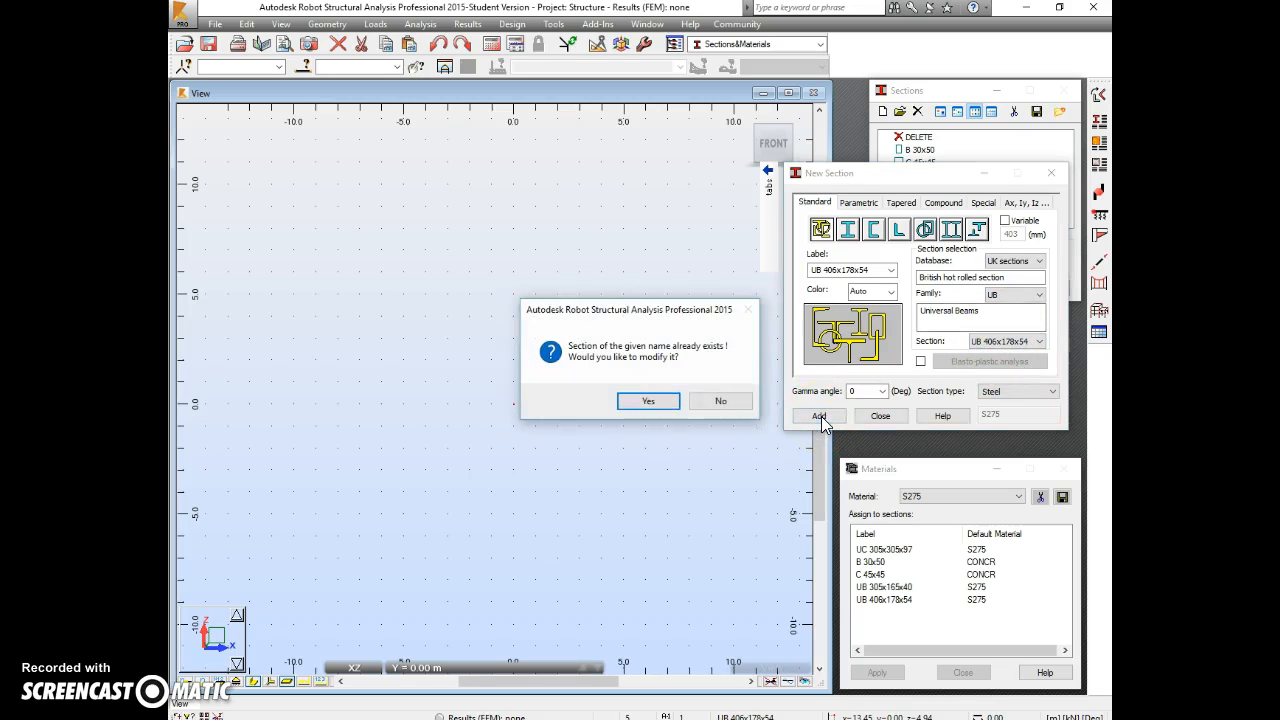
click(649, 402)
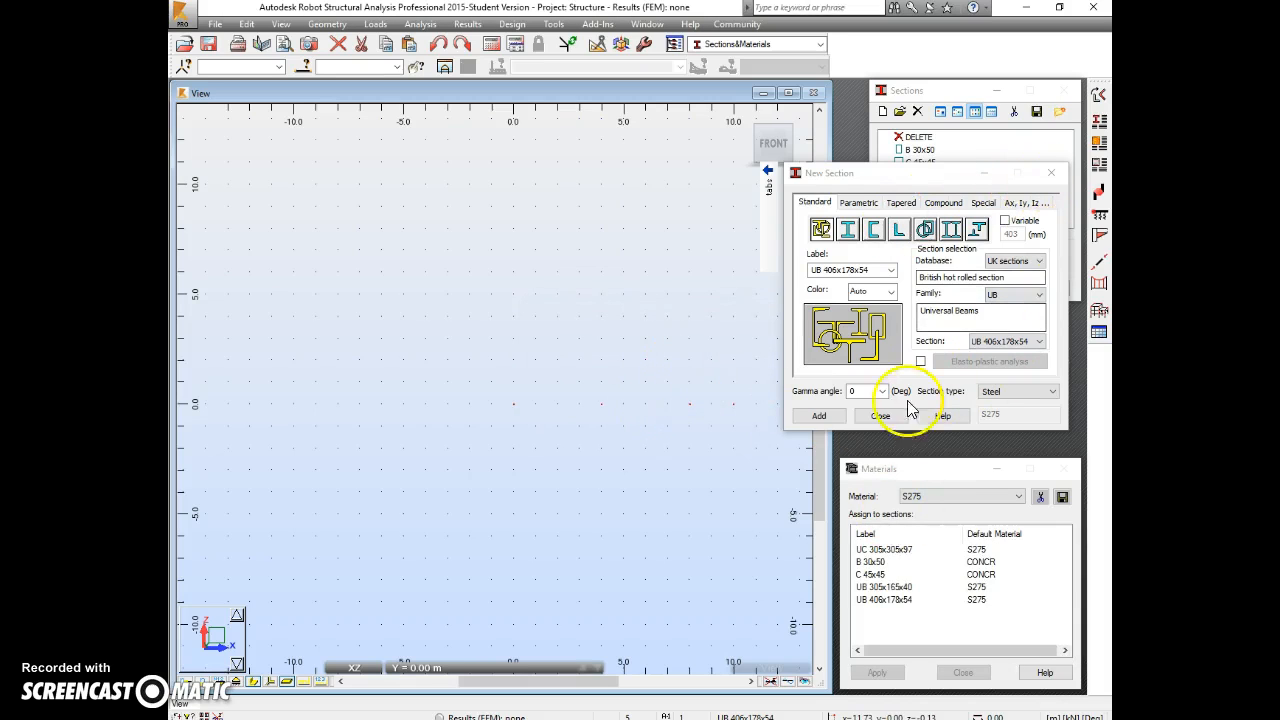
click(876, 417)
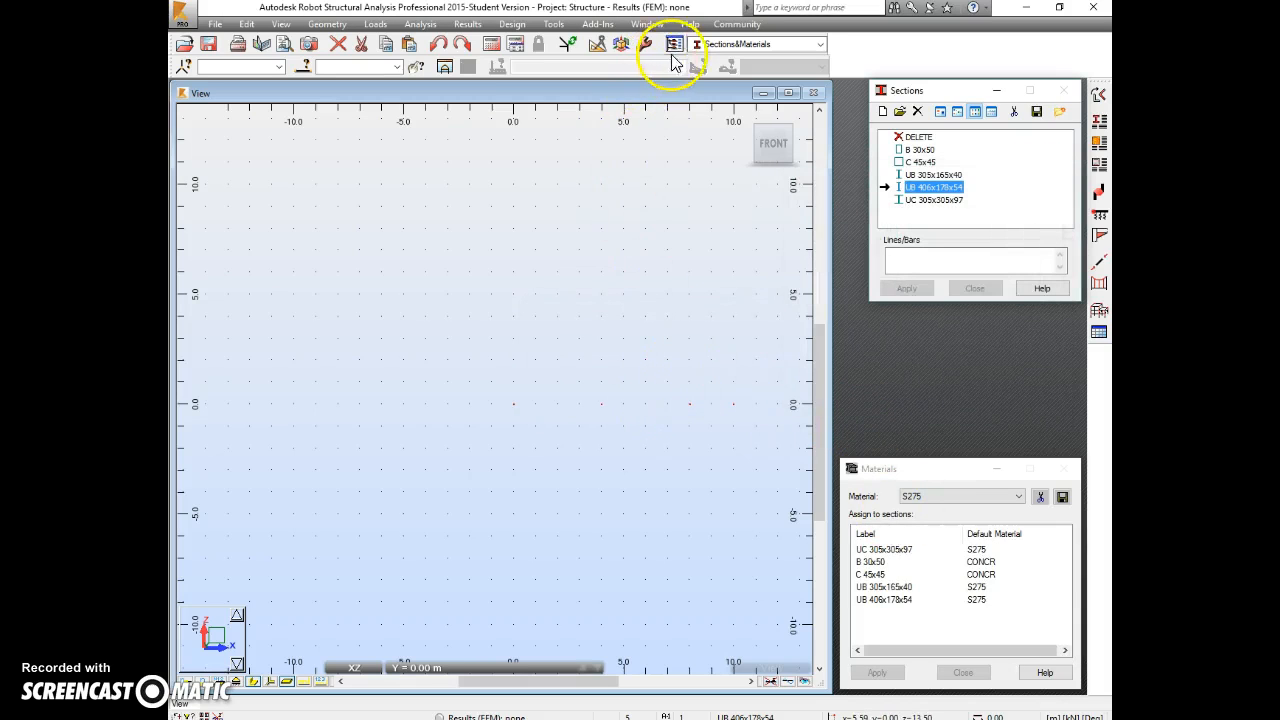
Switch to the Bars layout and set the bar type to Beam.
click(818, 47)
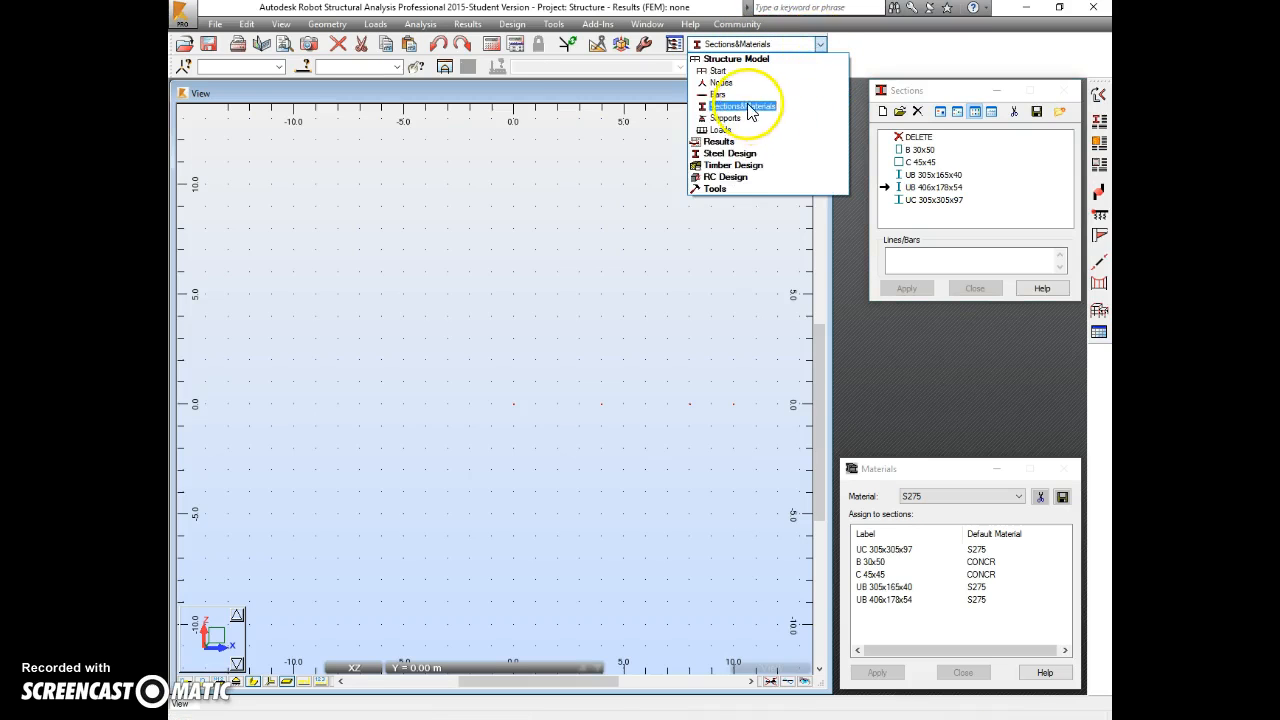
click(719, 95)
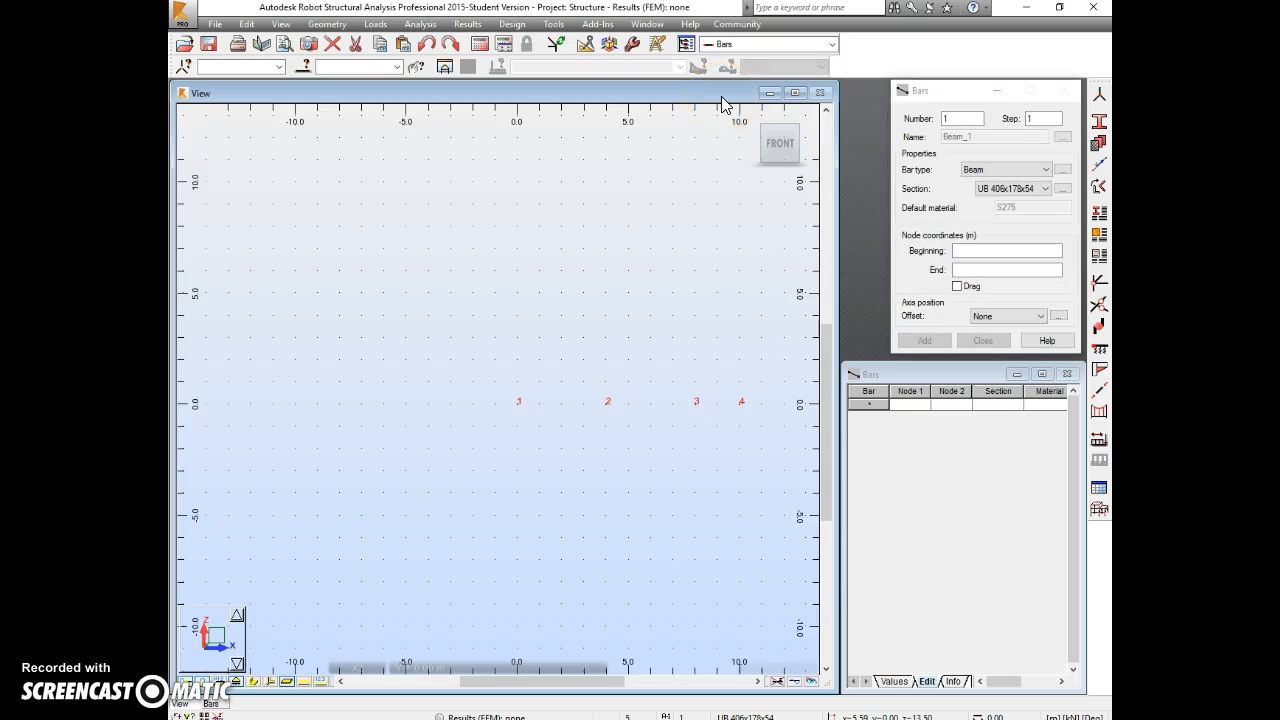
scroll(597, 251, up, 2)
middle_drag(573, 334, 372, 222)
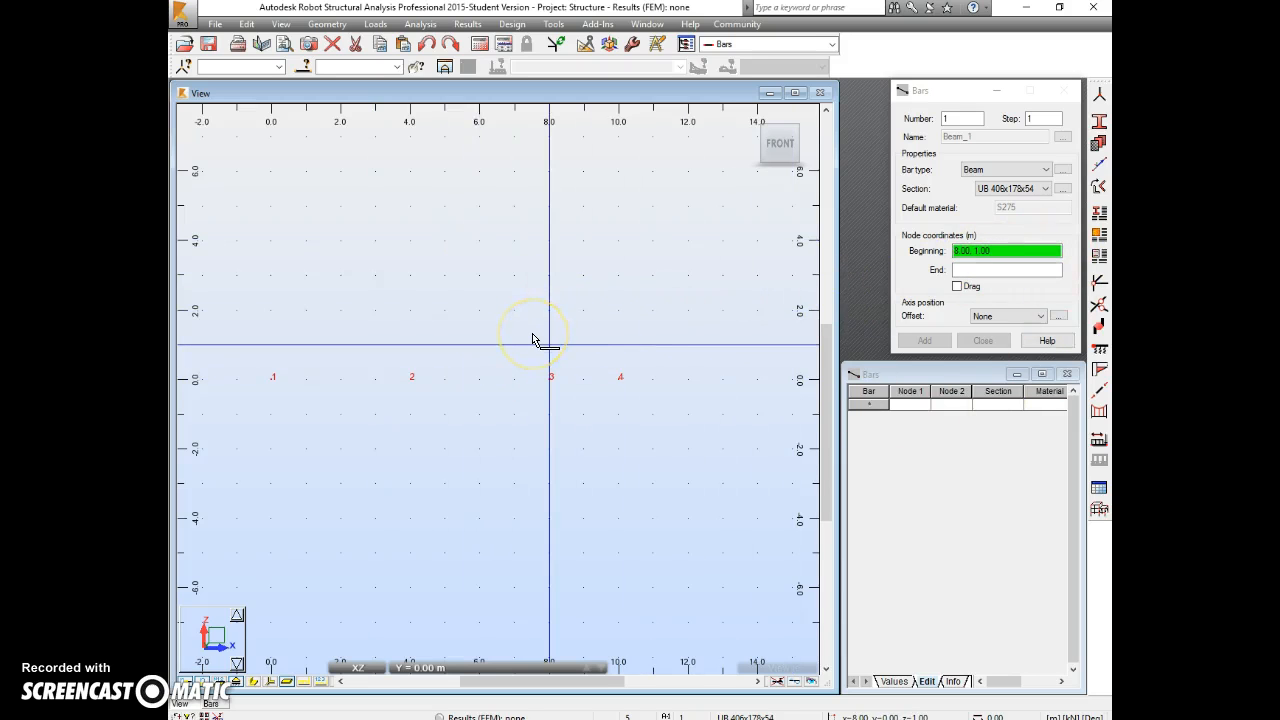
scroll(532, 334, up, 1)
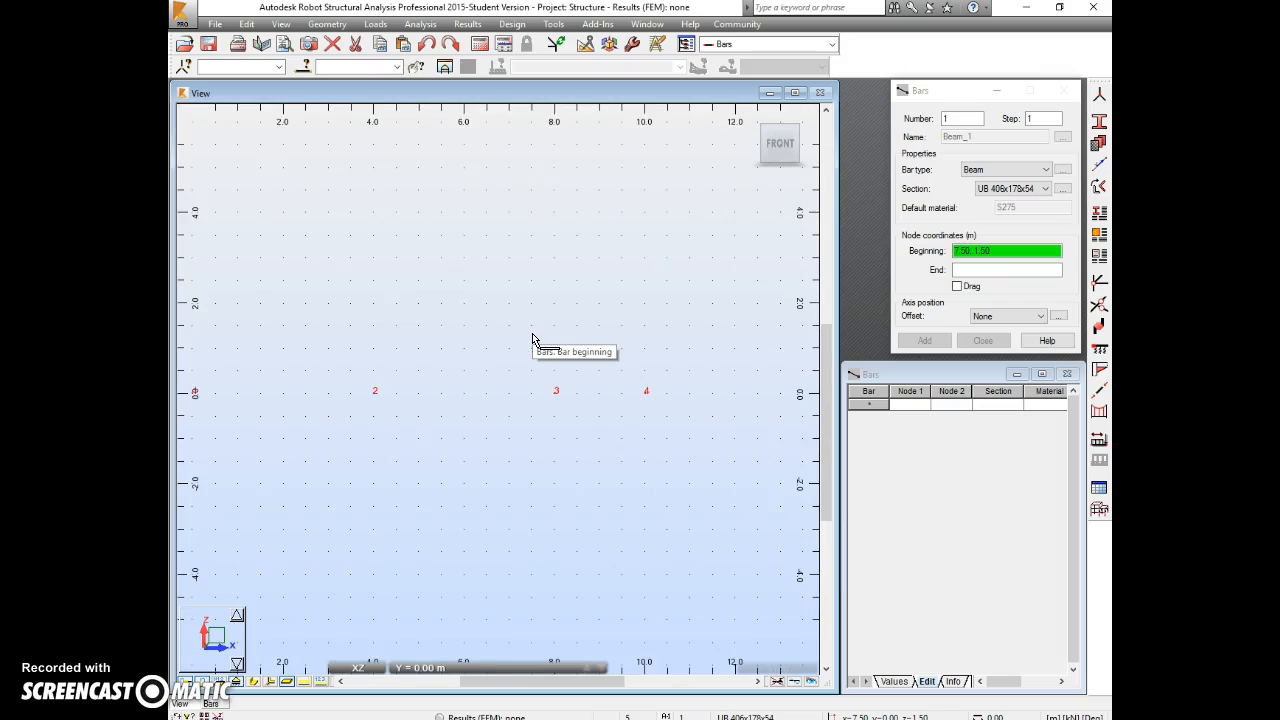
scroll(532, 335, down, 1)
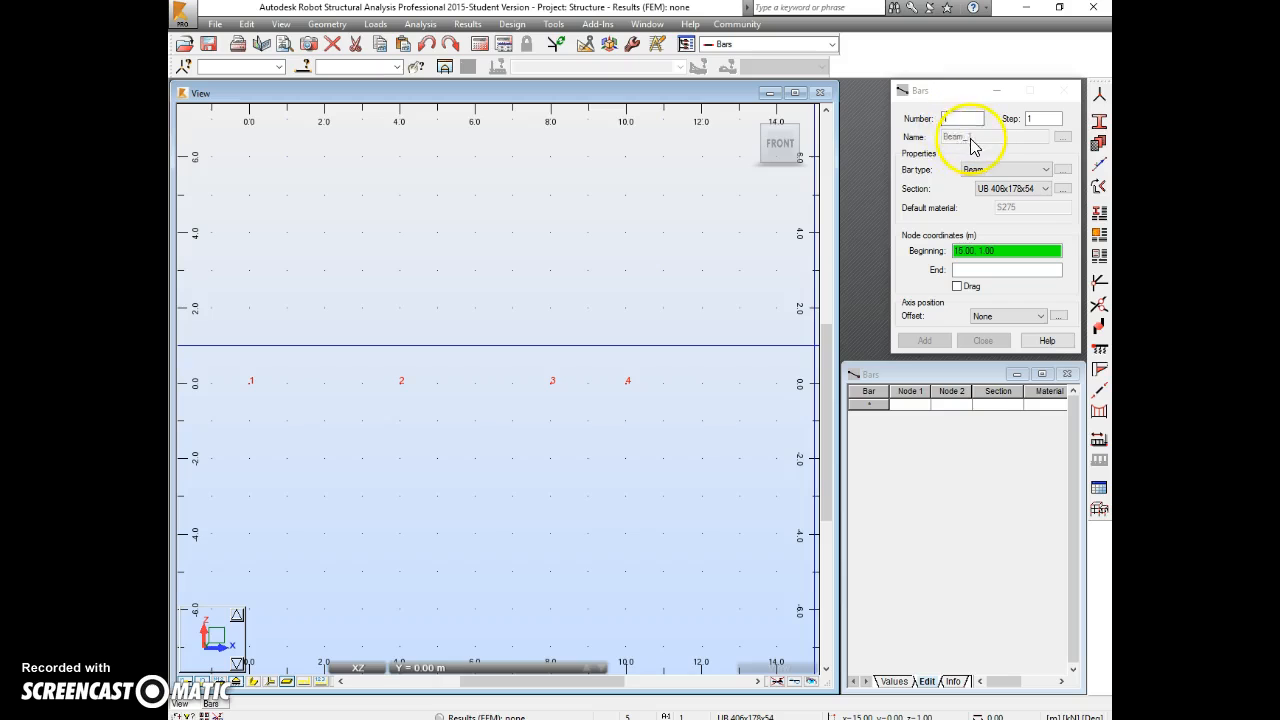
click(998, 172)
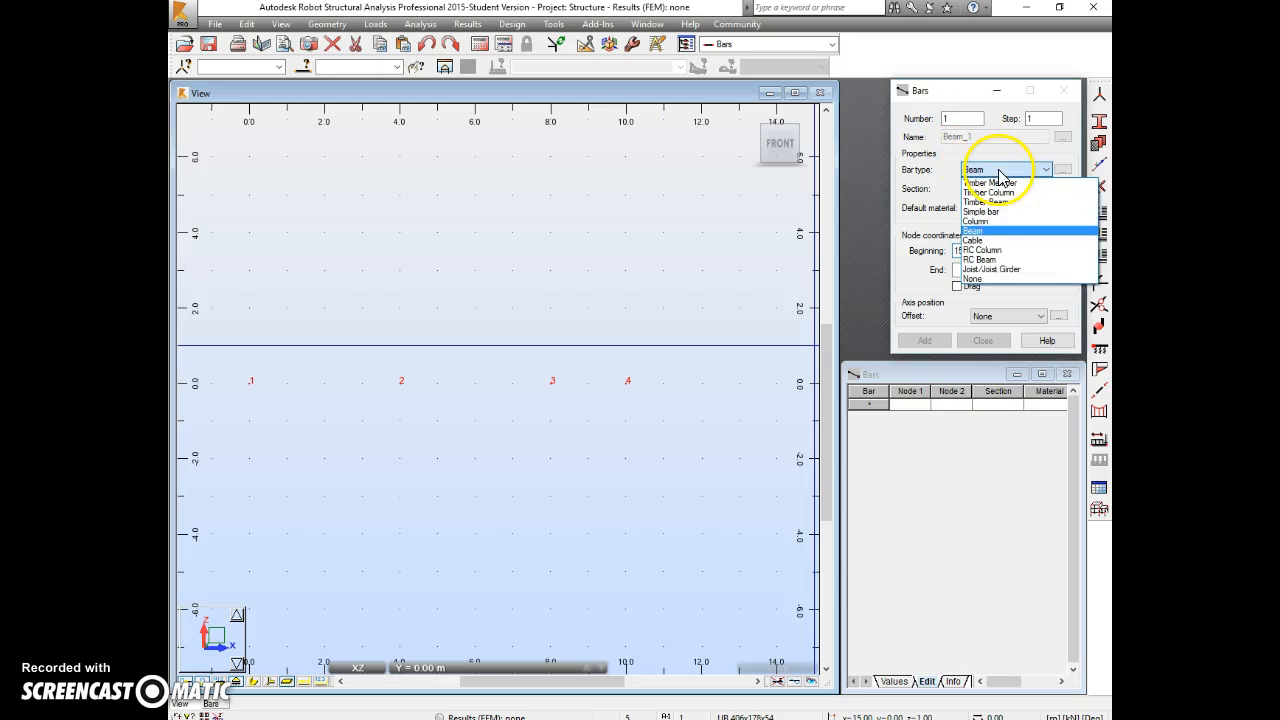
click(982, 230)
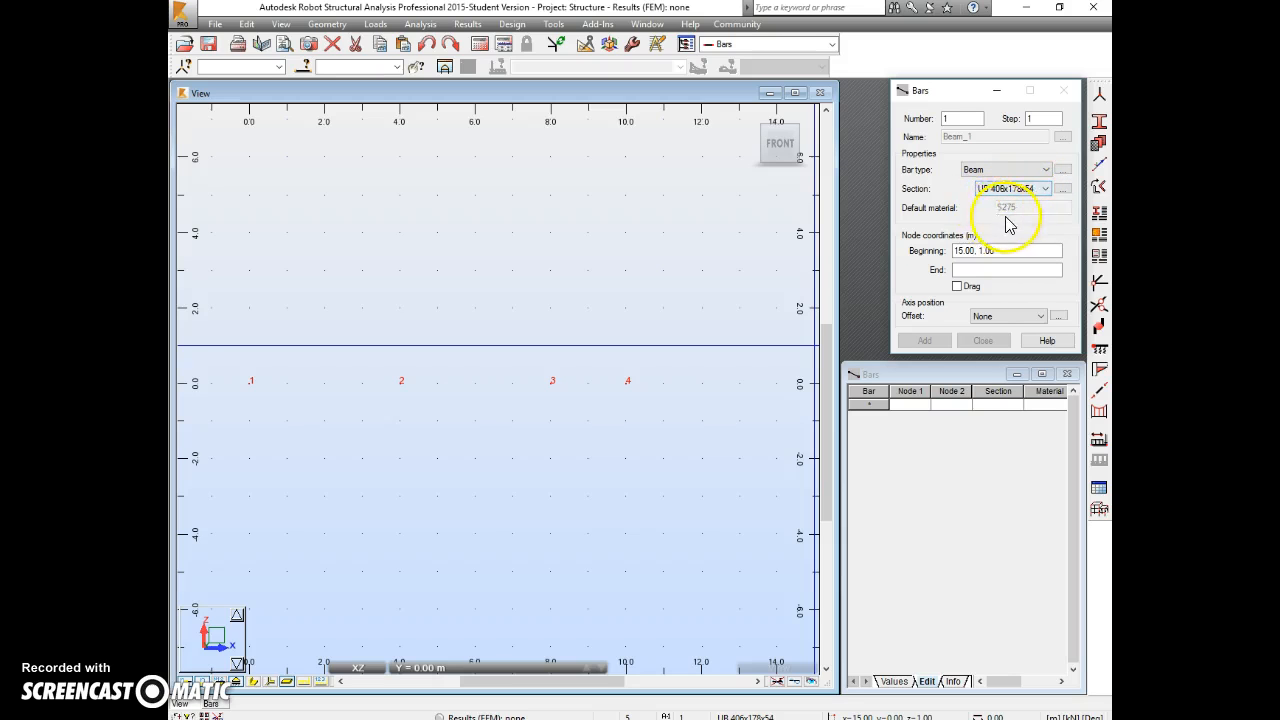
Draw three UB 406x178x54 beams joining nodes 1 to 2, 2 to 3 and 3 to 4.
click(960, 251)
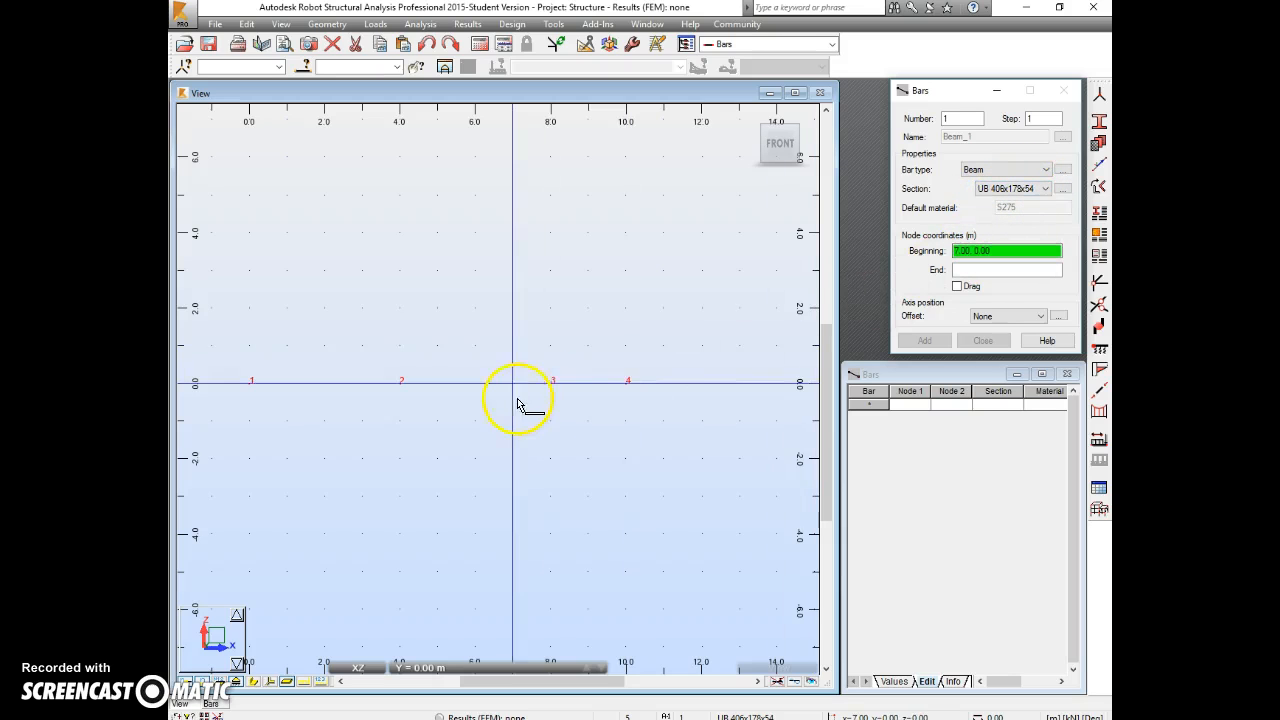
click(251, 390)
click(396, 396)
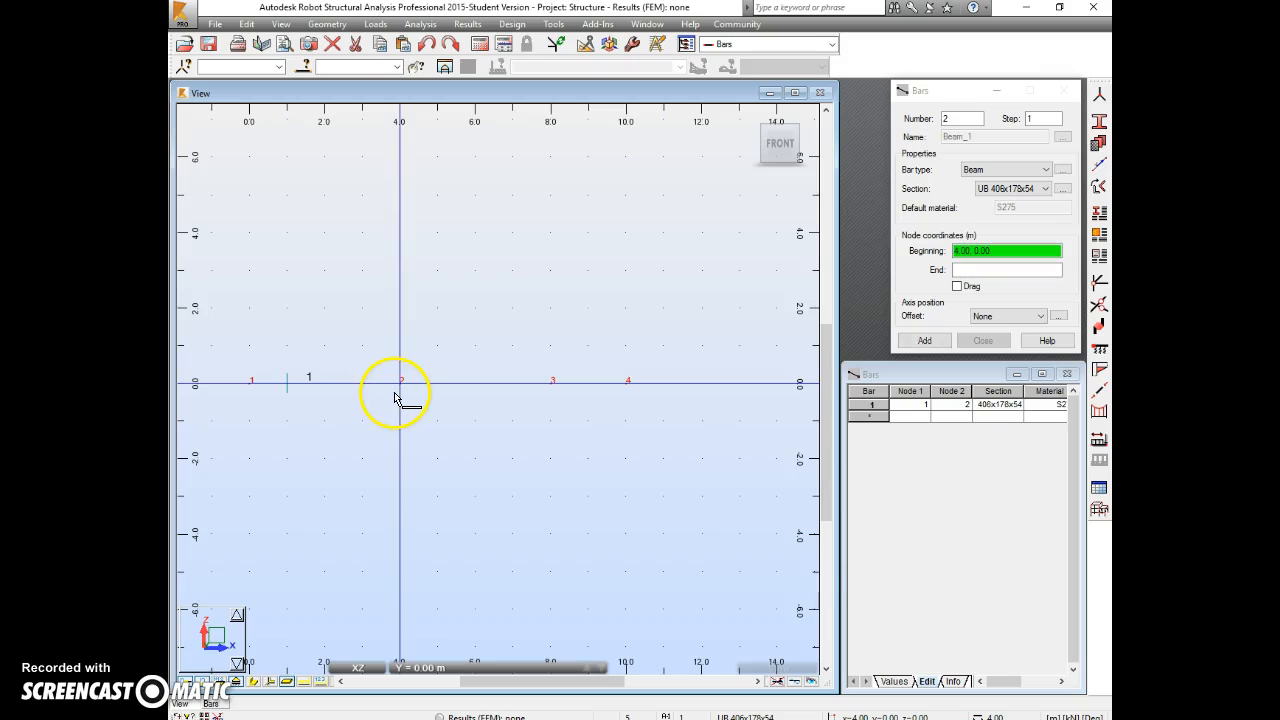
click(401, 389)
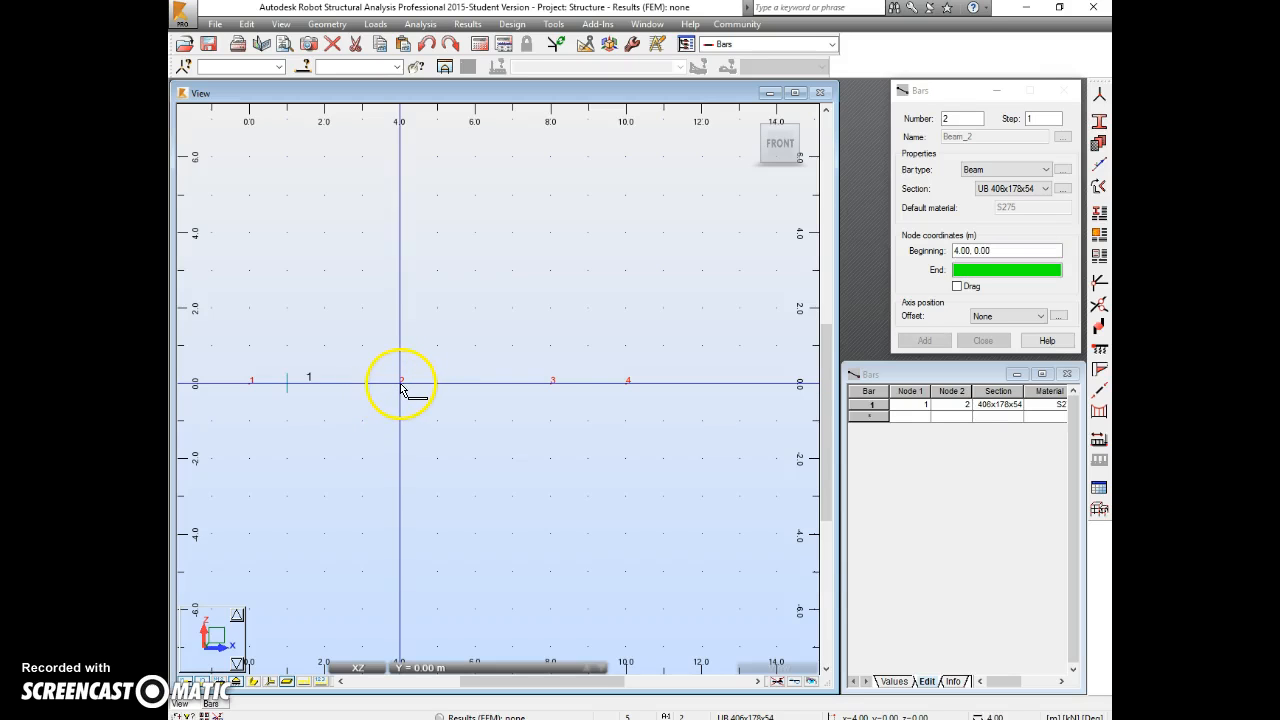
click(550, 390)
click(550, 390)
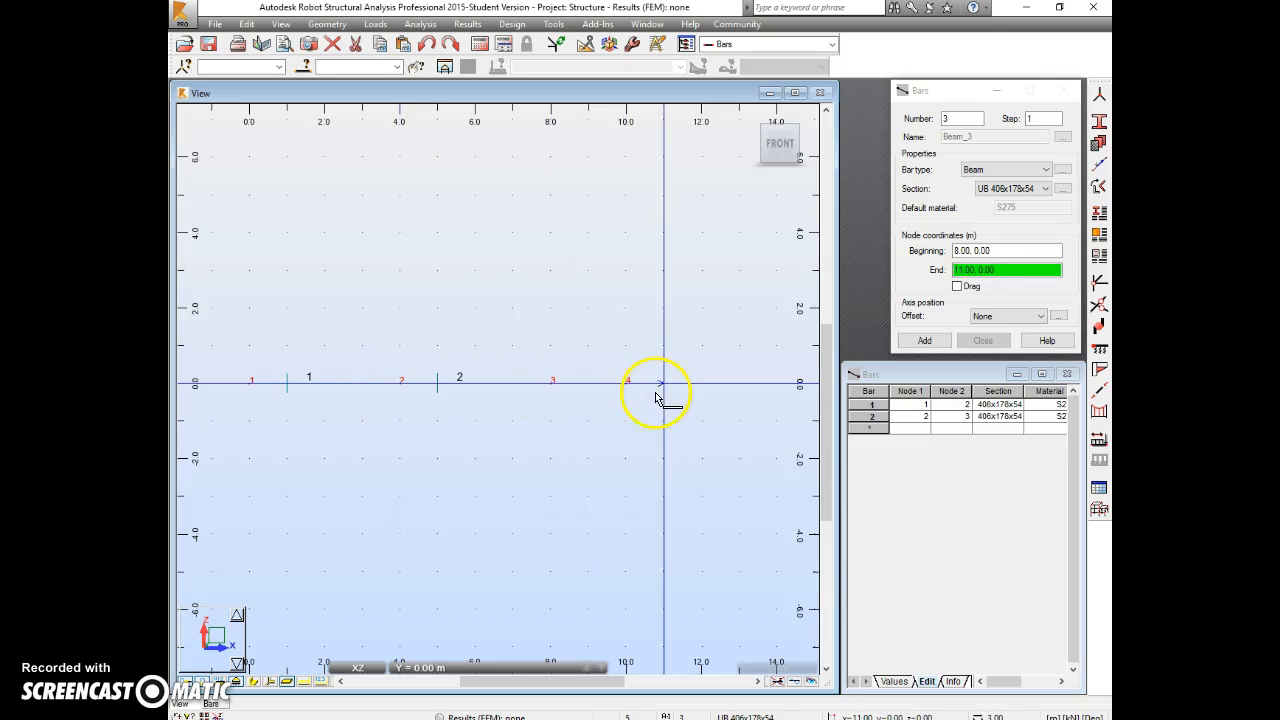
click(626, 384)
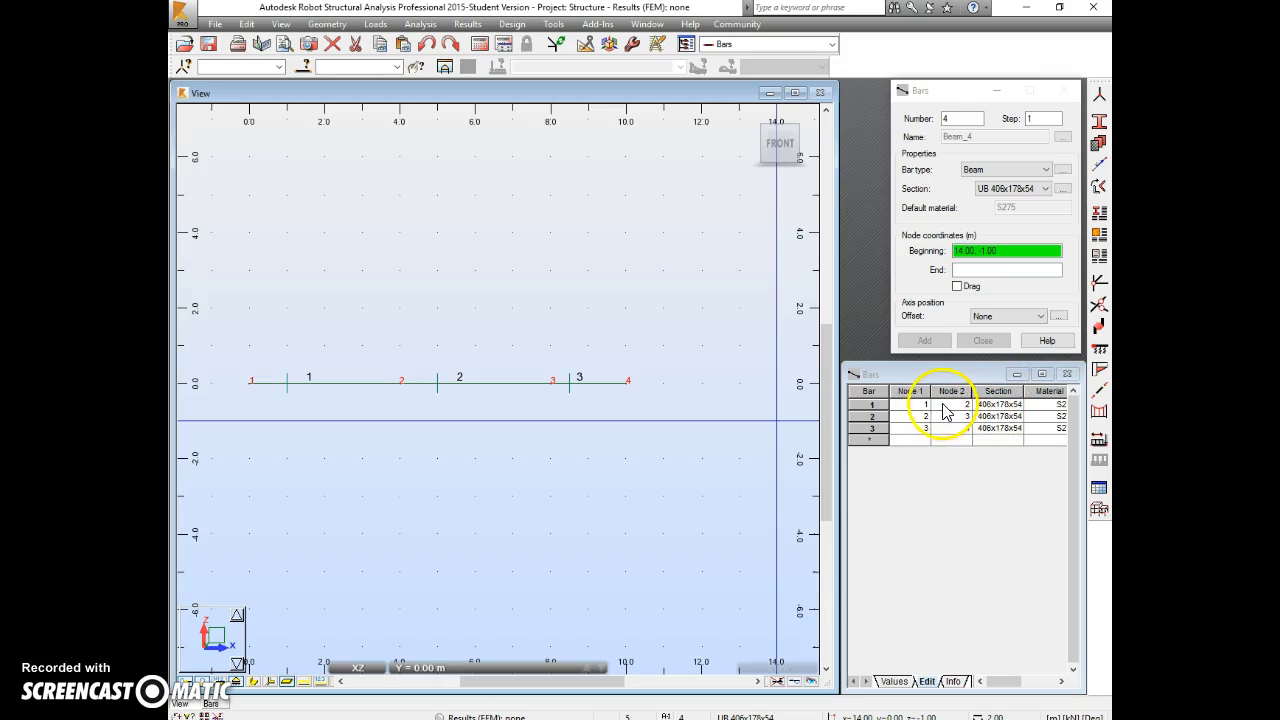
Switch to the Supports layout and assign a pinned support to node 1.
click(831, 46)
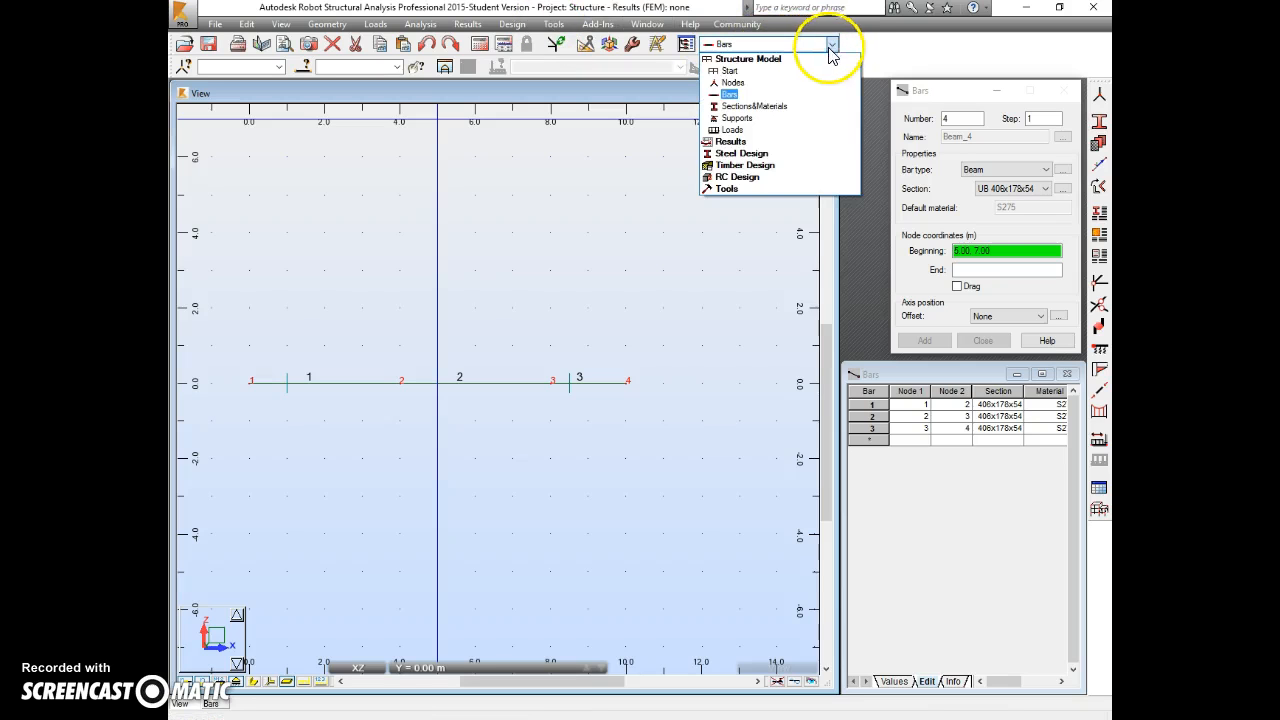
click(758, 117)
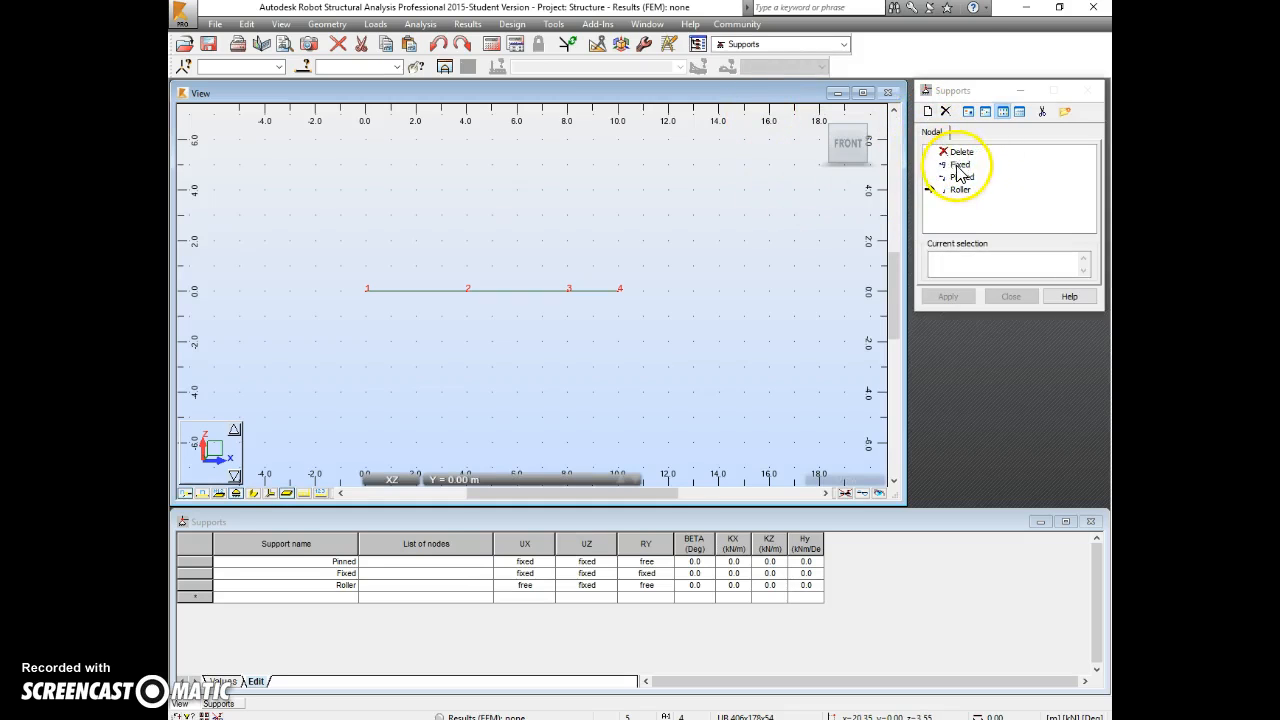
click(960, 179)
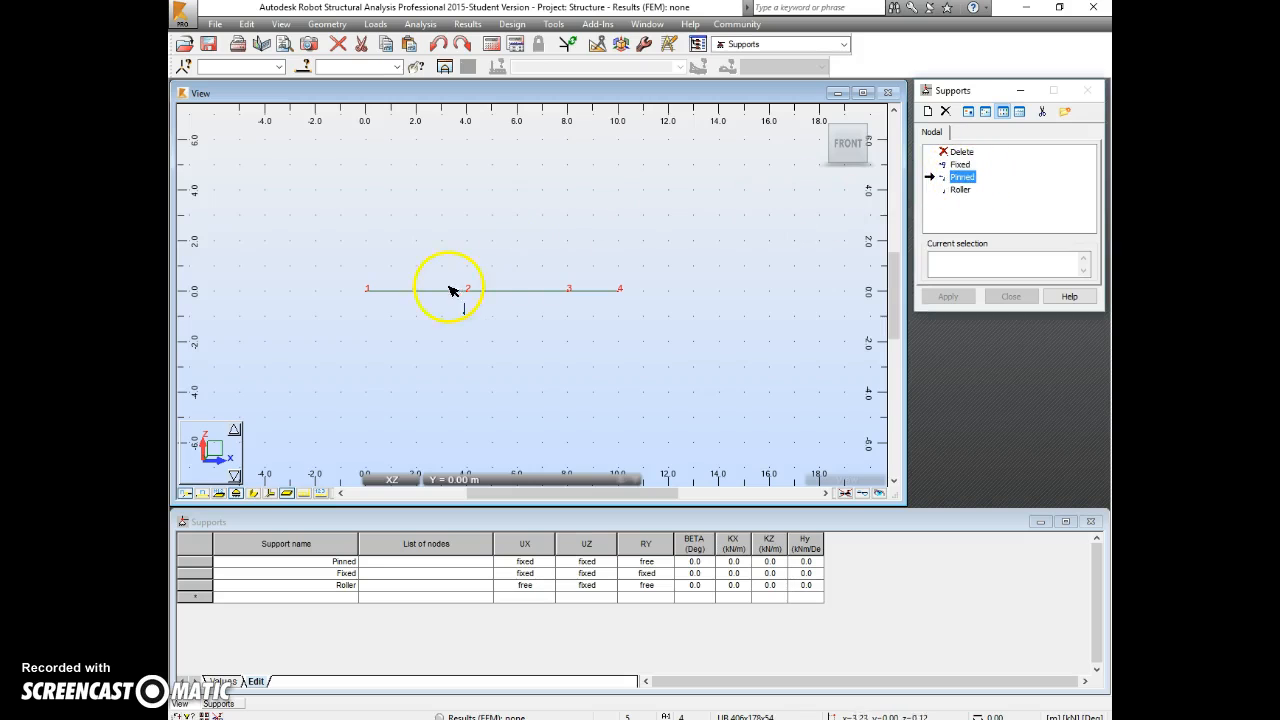
click(369, 295)
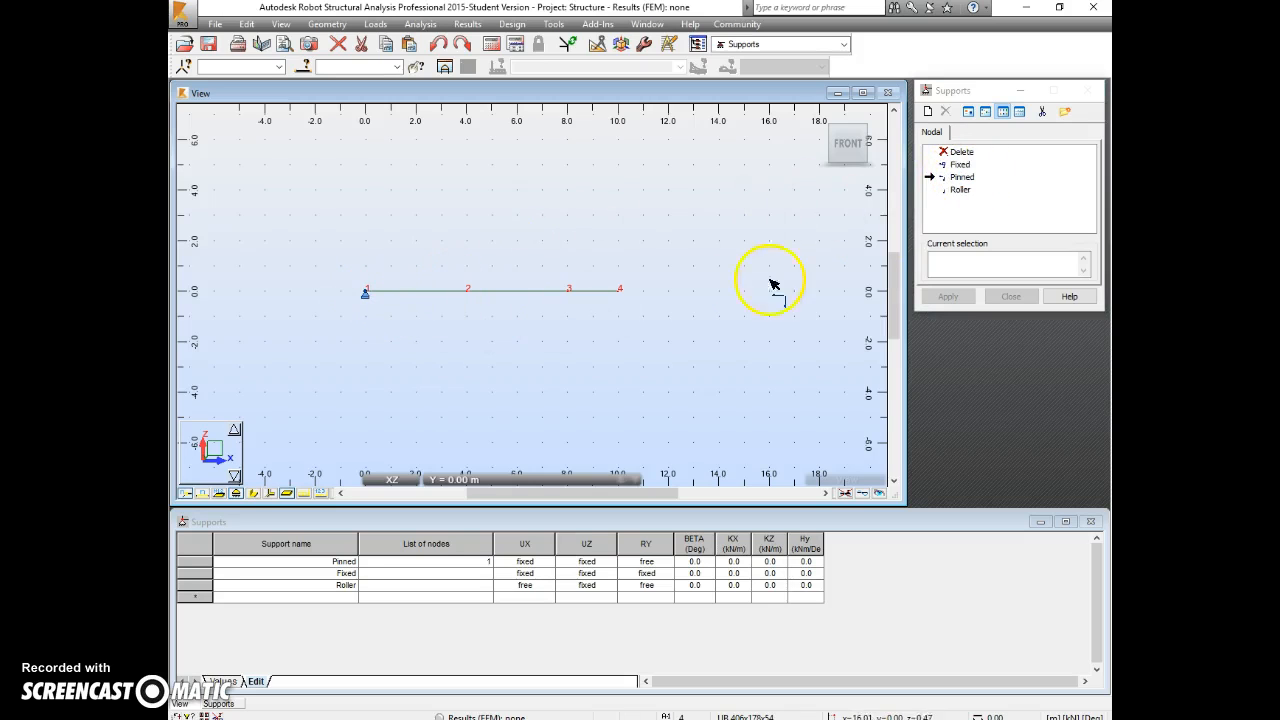
Delete the existing Roller support type from the nodal supports.
click(958, 191)
click(946, 112)
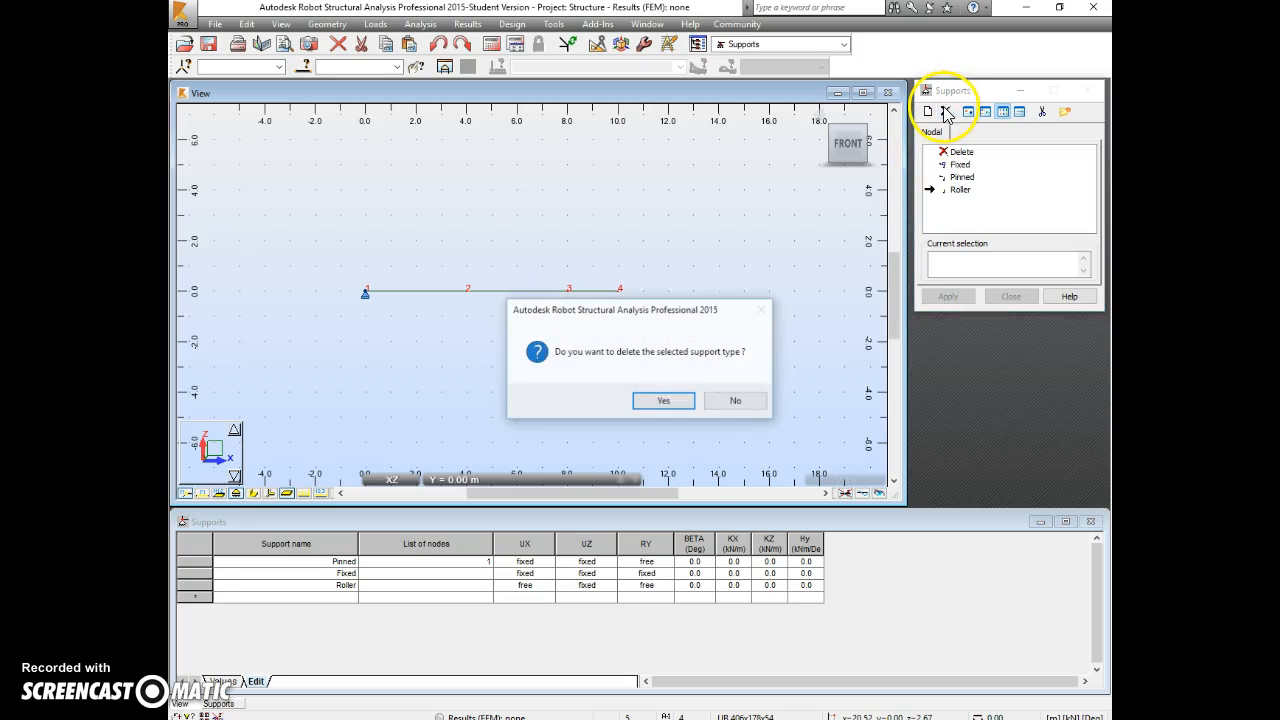
click(664, 401)
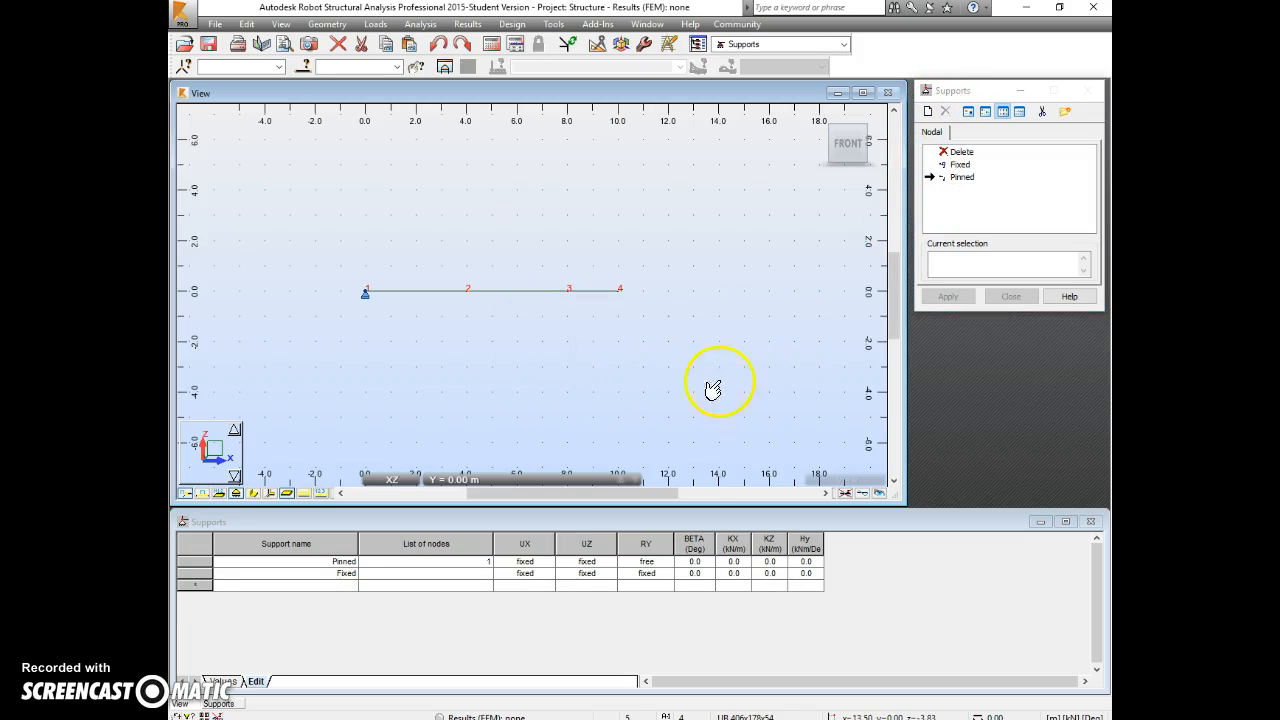
Define a rigid support type named Roller, fixed only in UZ, and assign it to node 3.
click(928, 112)
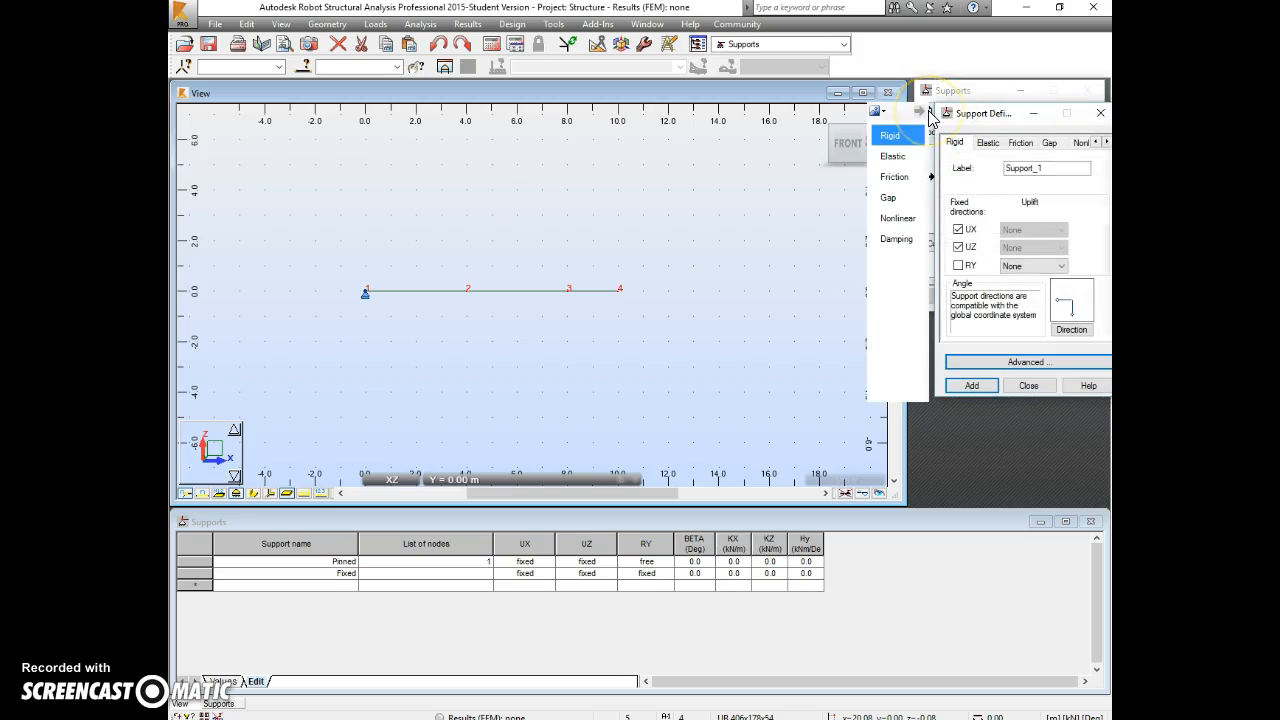
click(1072, 167)
double_click(1072, 167)
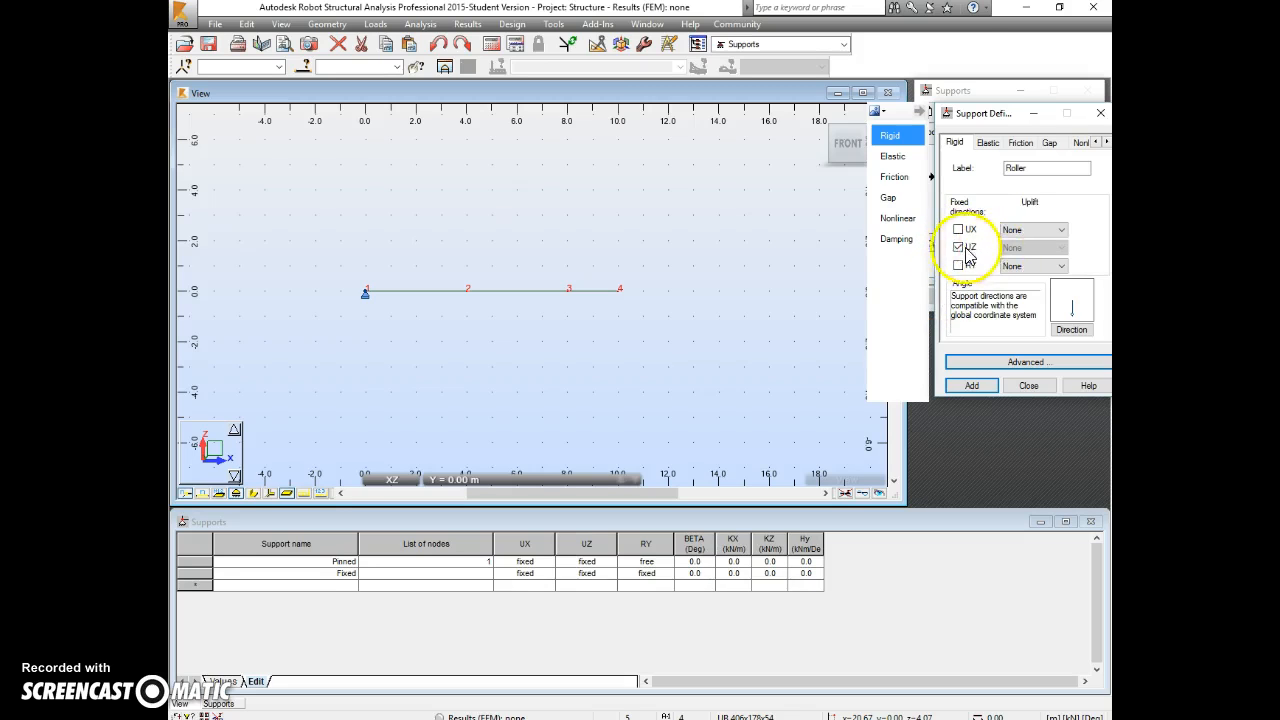
click(966, 387)
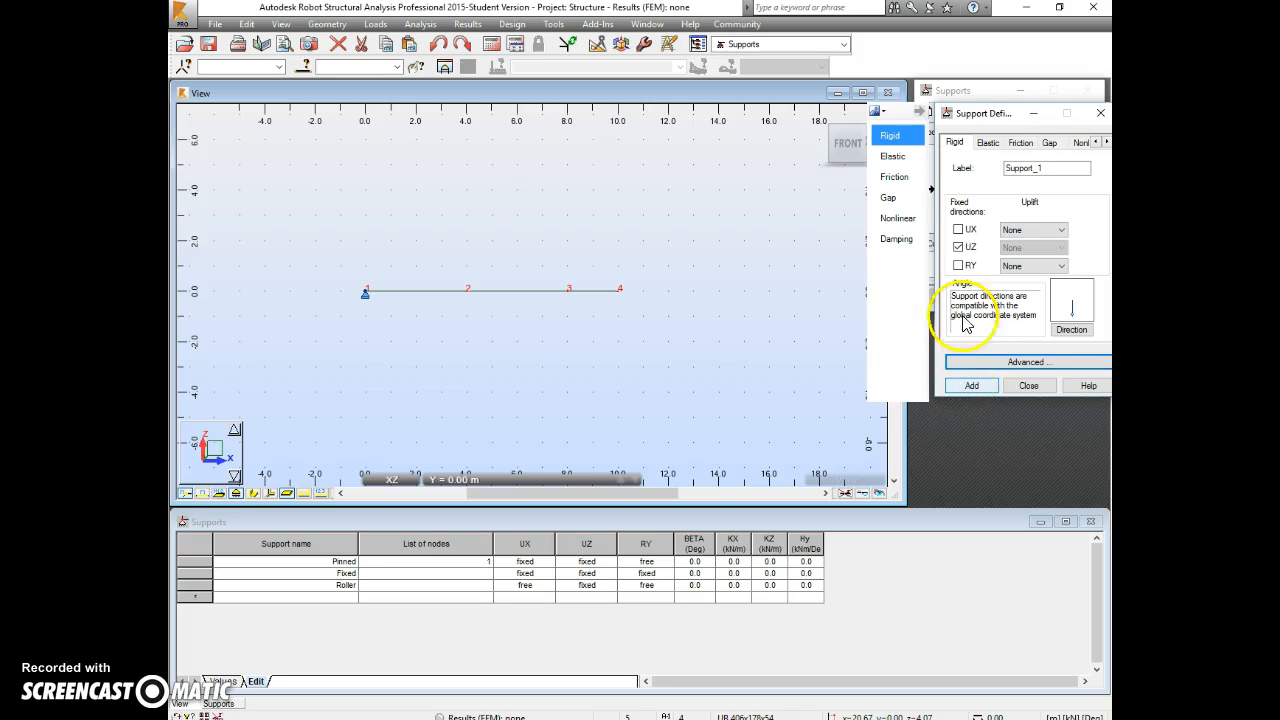
click(1028, 385)
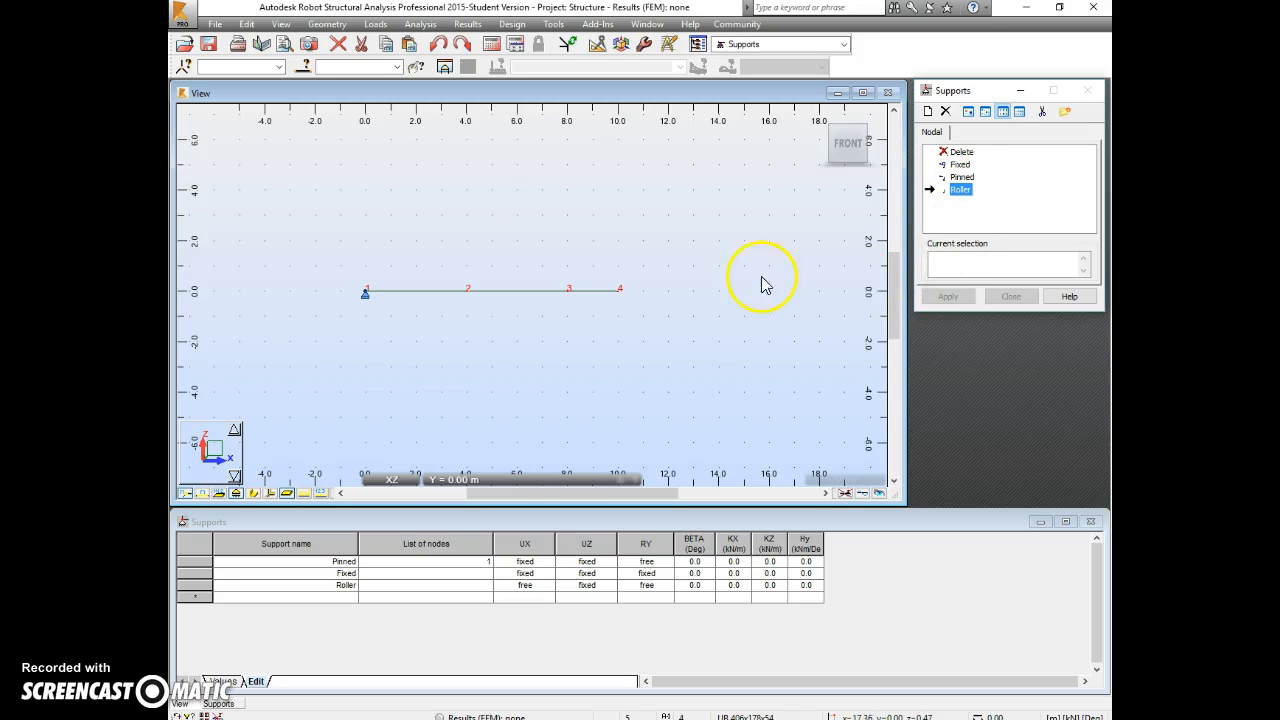
click(568, 292)
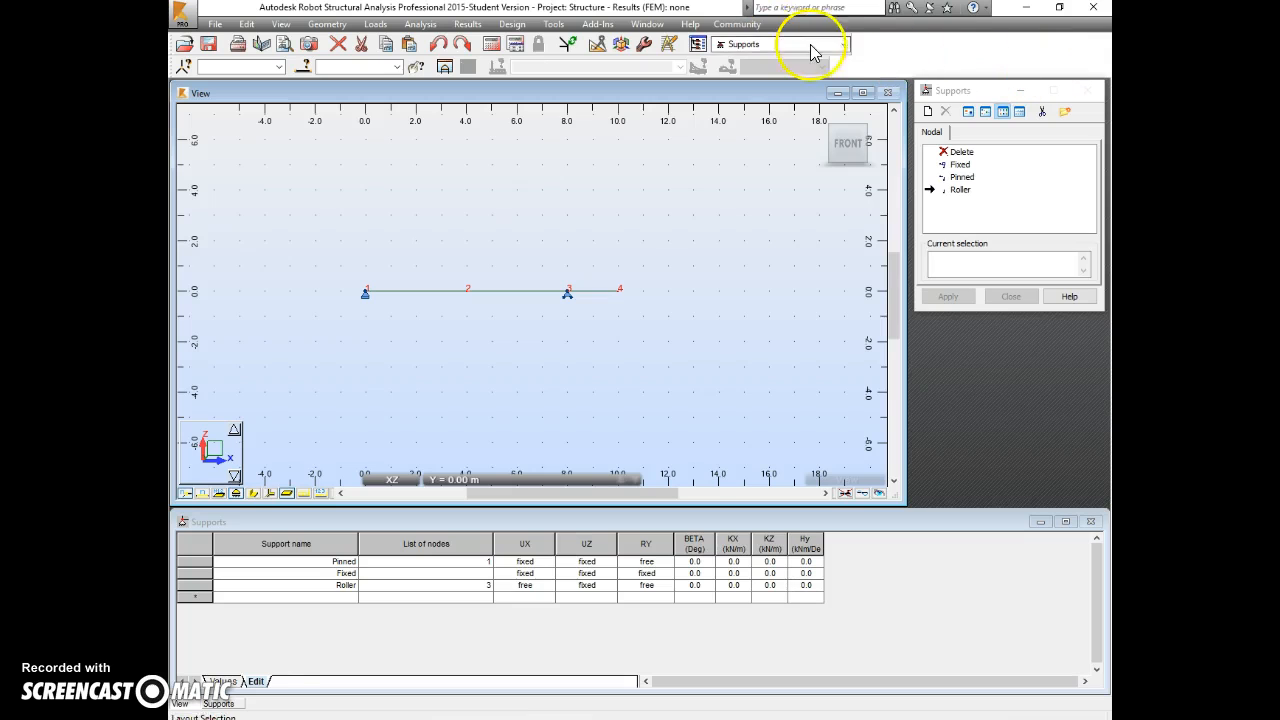
Switch to the Loads layout and add the structural dead load case DL1.
click(845, 44)
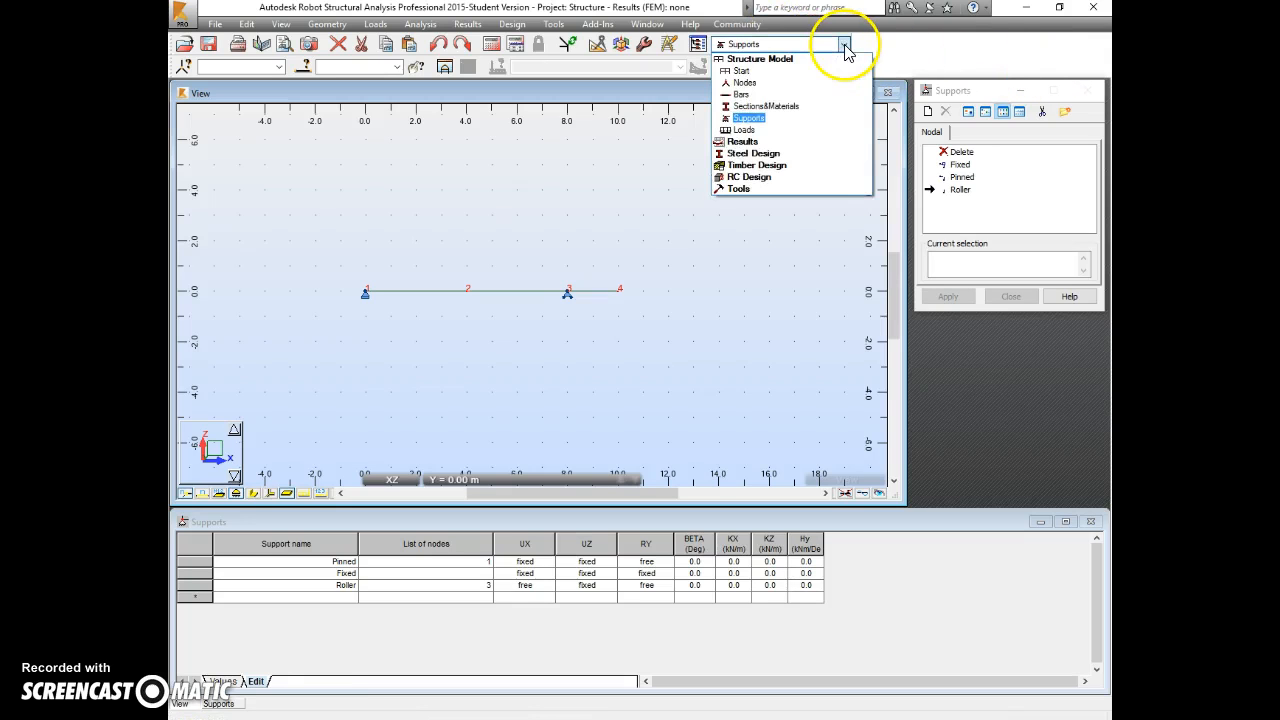
click(766, 130)
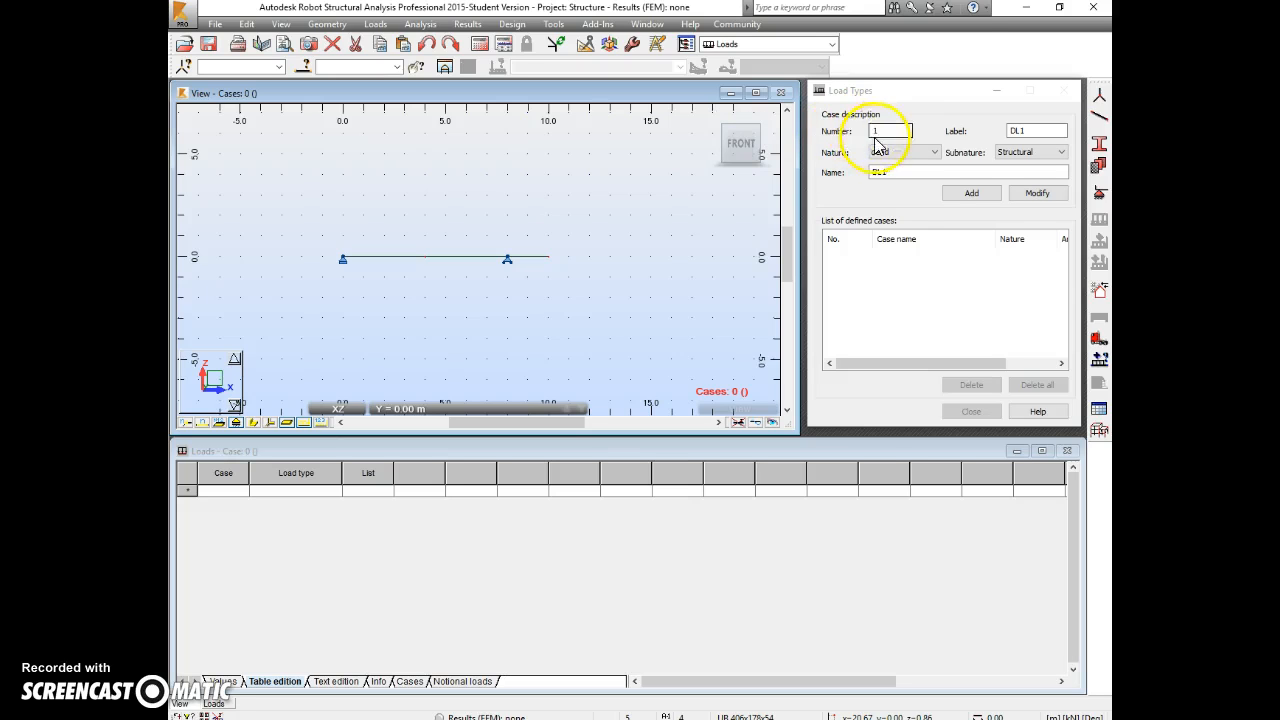
click(968, 194)
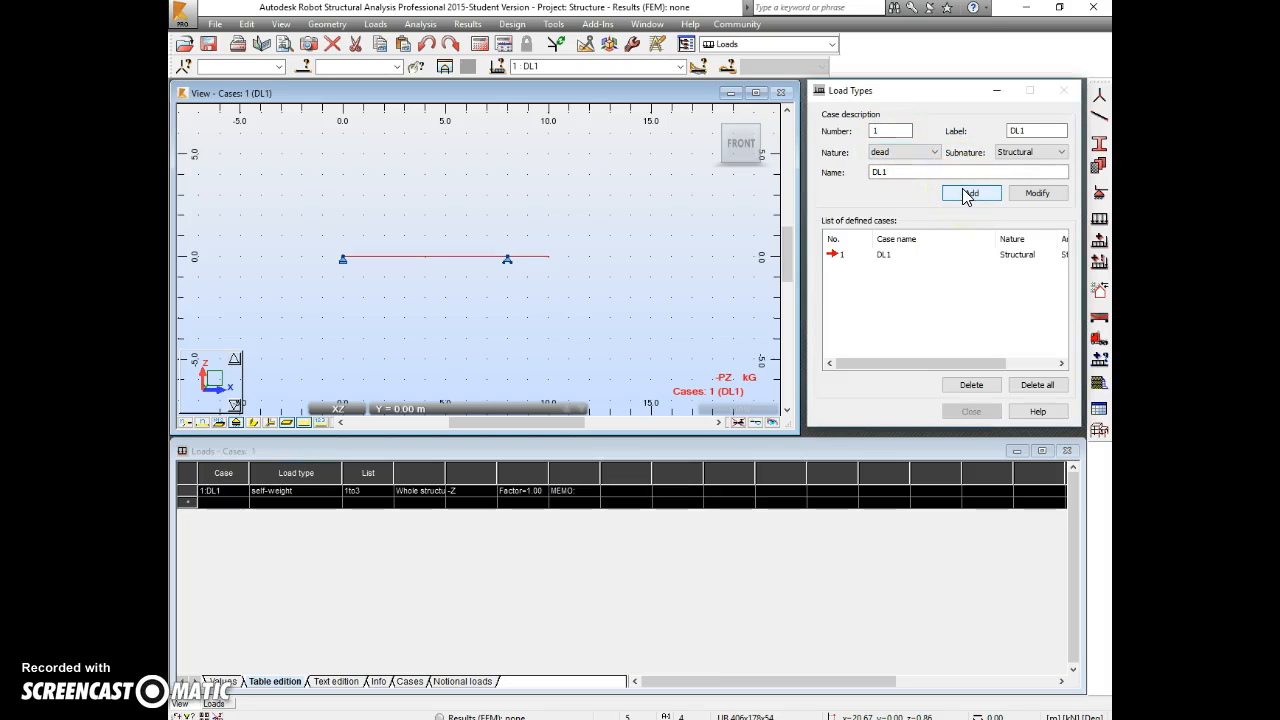
Add the live load case LL1 with the Category A subnature.
click(897, 156)
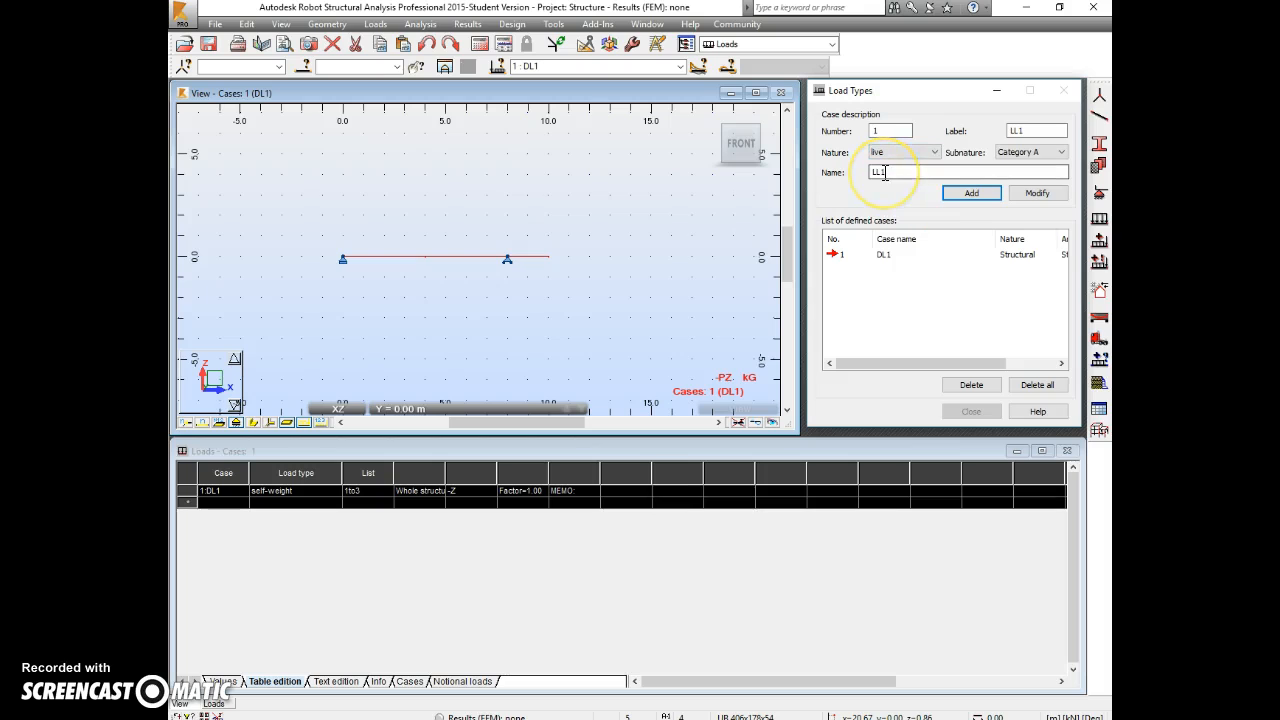
click(968, 195)
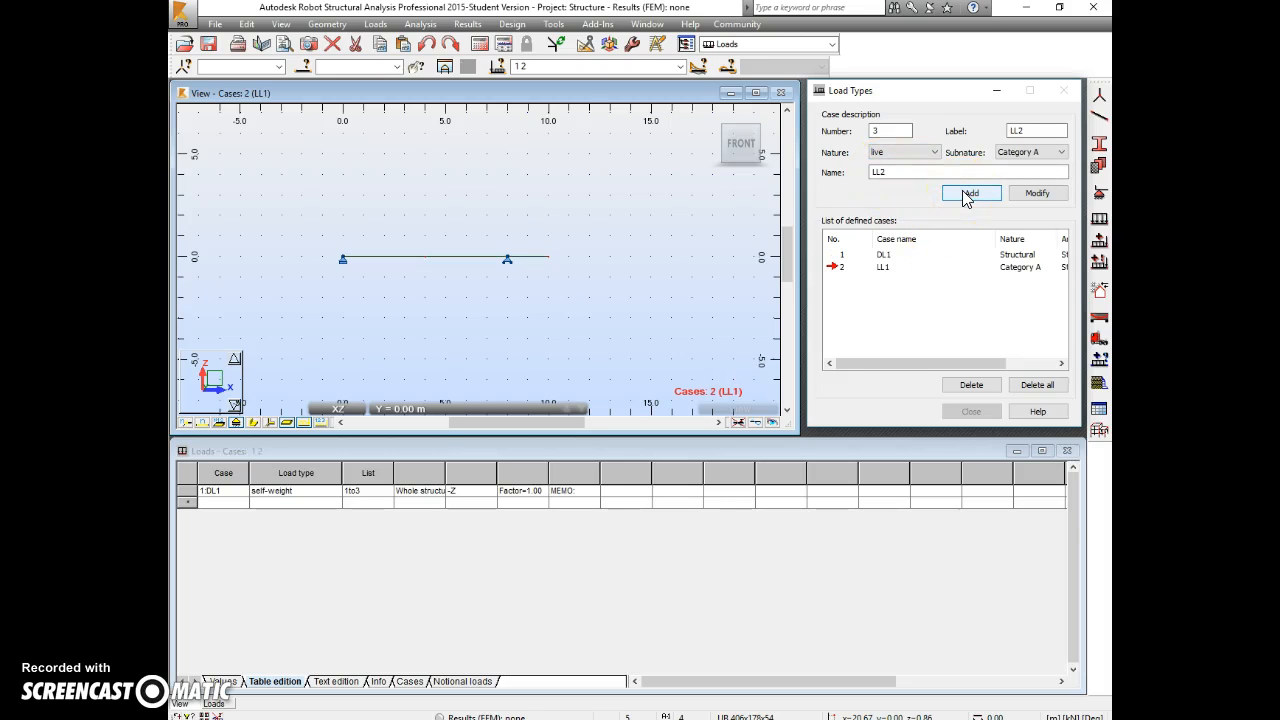
click(967, 197)
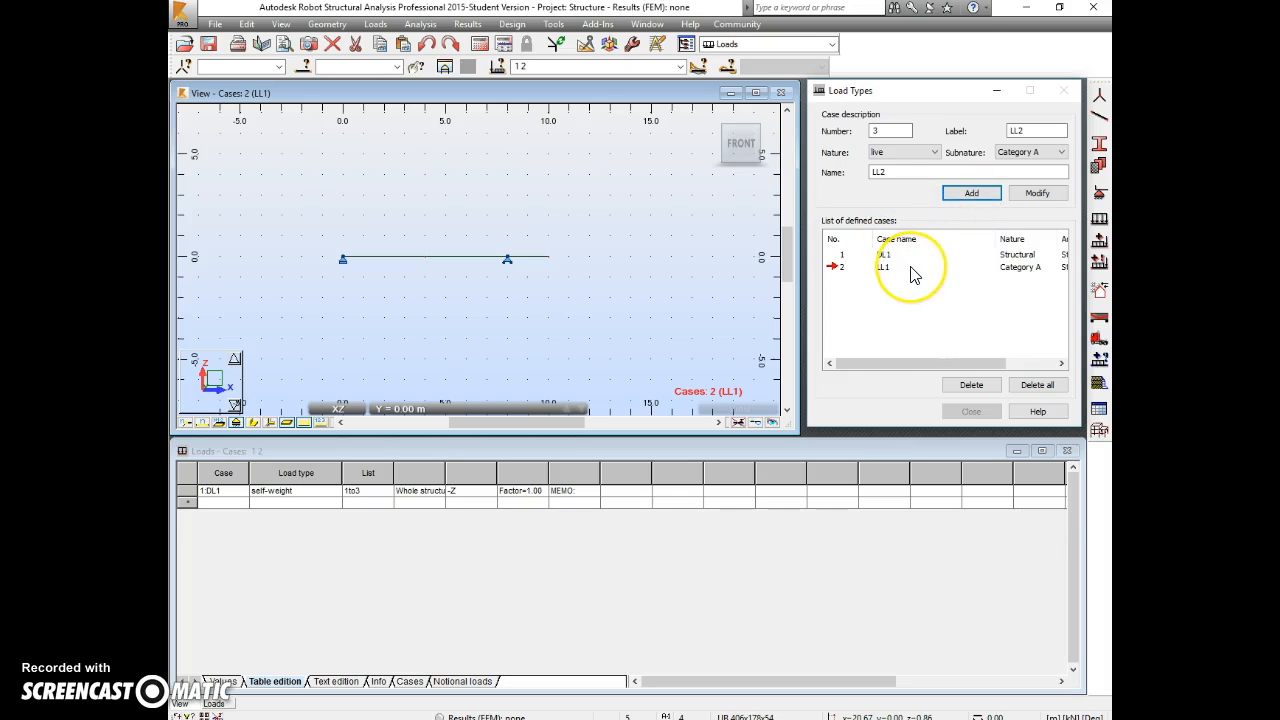
Apply a nodal force of -120 kN in Z to node 4 at the beam's free end in case LL1.
click(1099, 223)
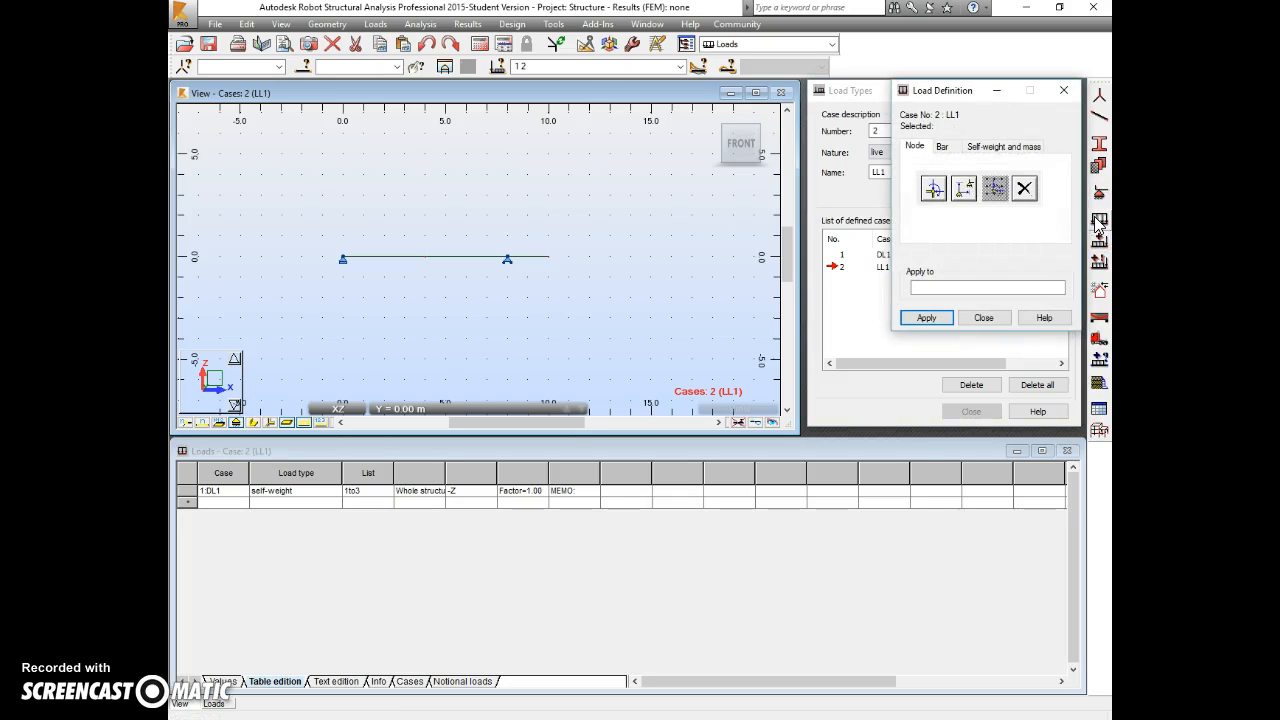
click(930, 190)
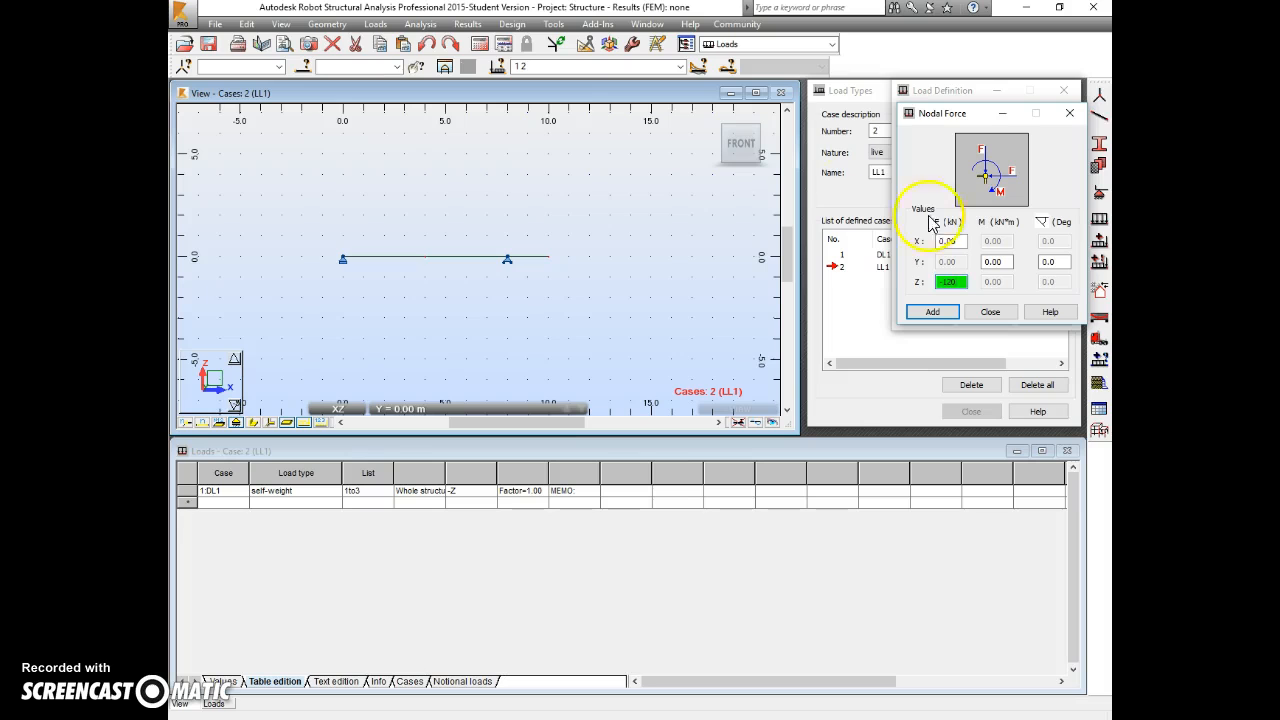
click(932, 311)
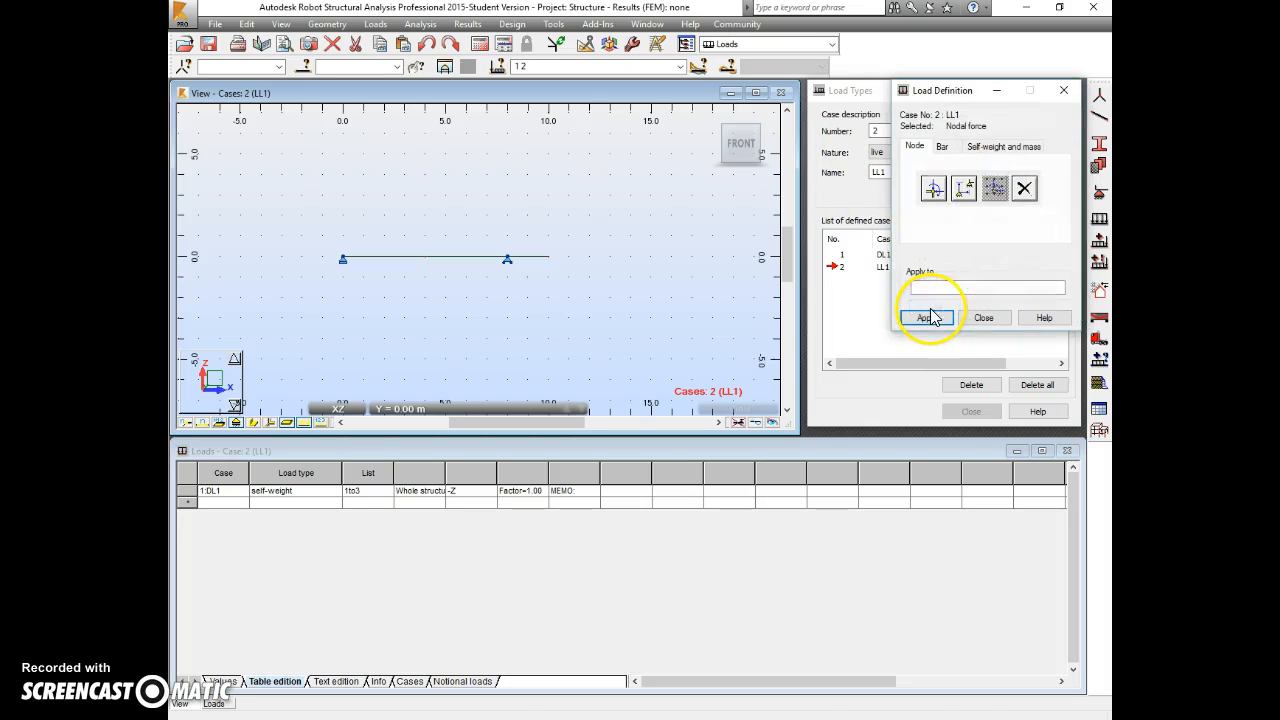
click(547, 259)
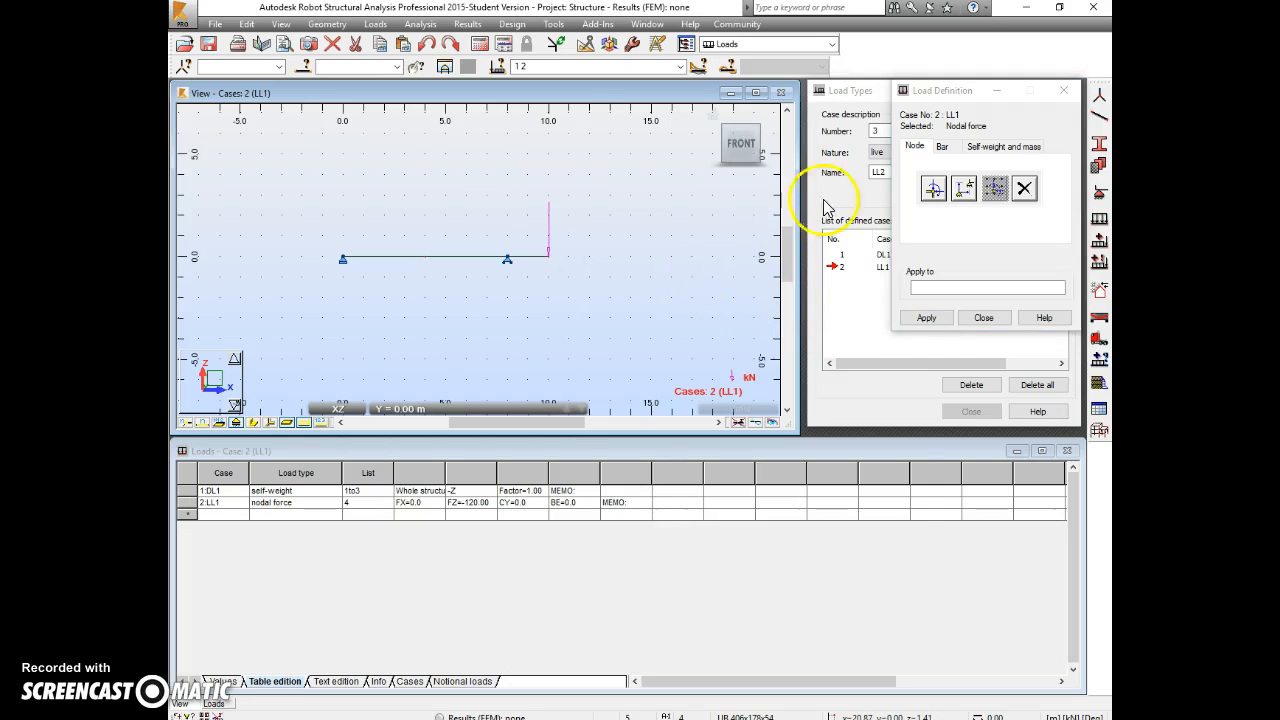
Apply a uniform load of -50 kN/m in global Z to bar 1 in case LL1, and display the load values.
click(946, 149)
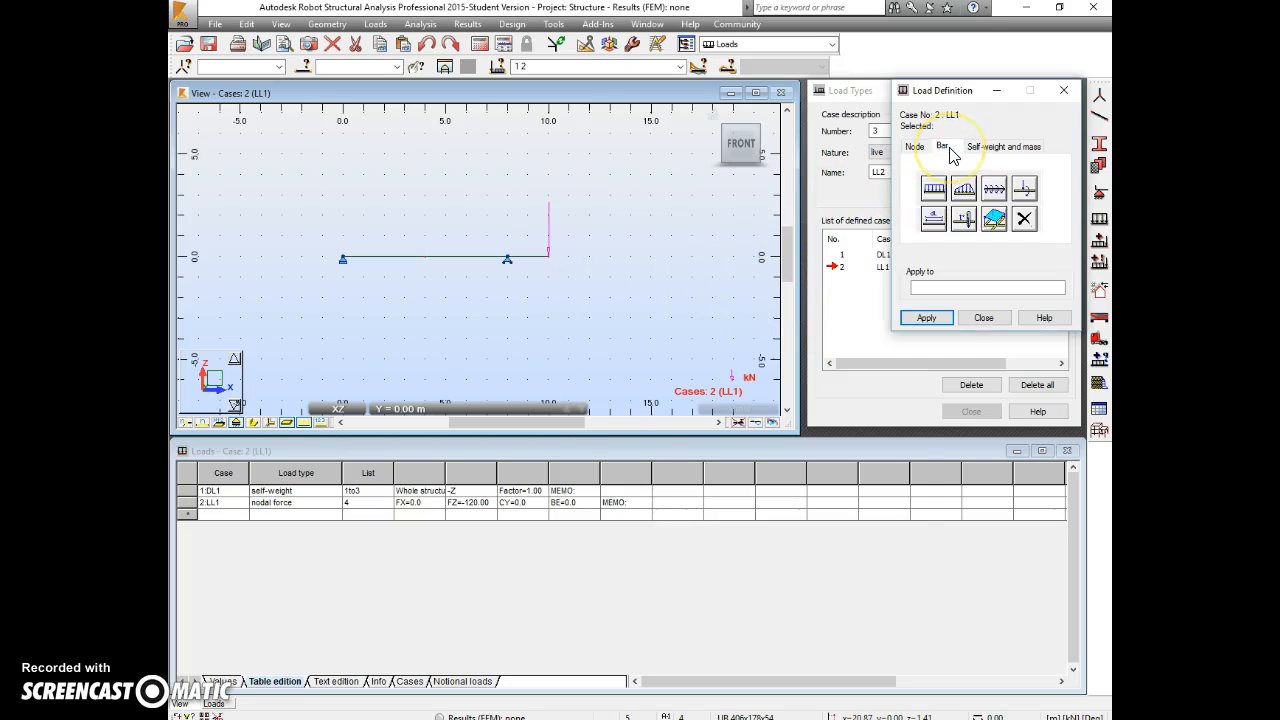
click(934, 189)
click(978, 279)
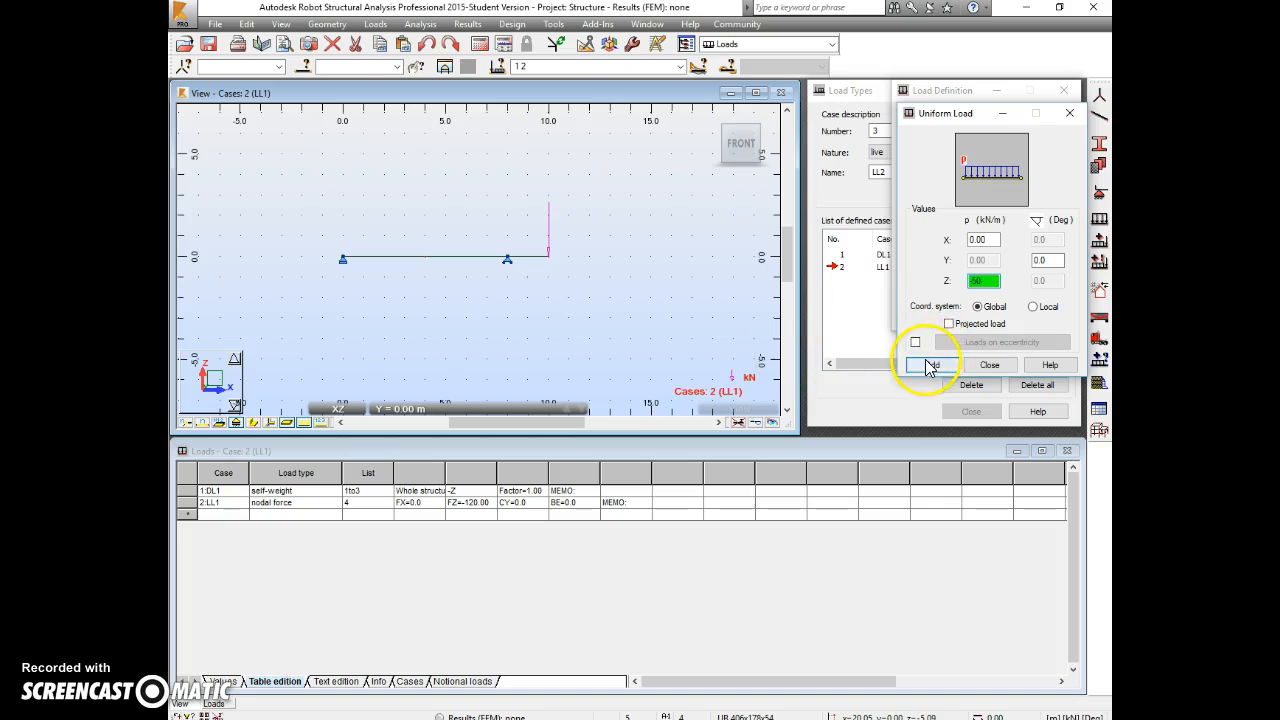
click(928, 366)
click(370, 262)
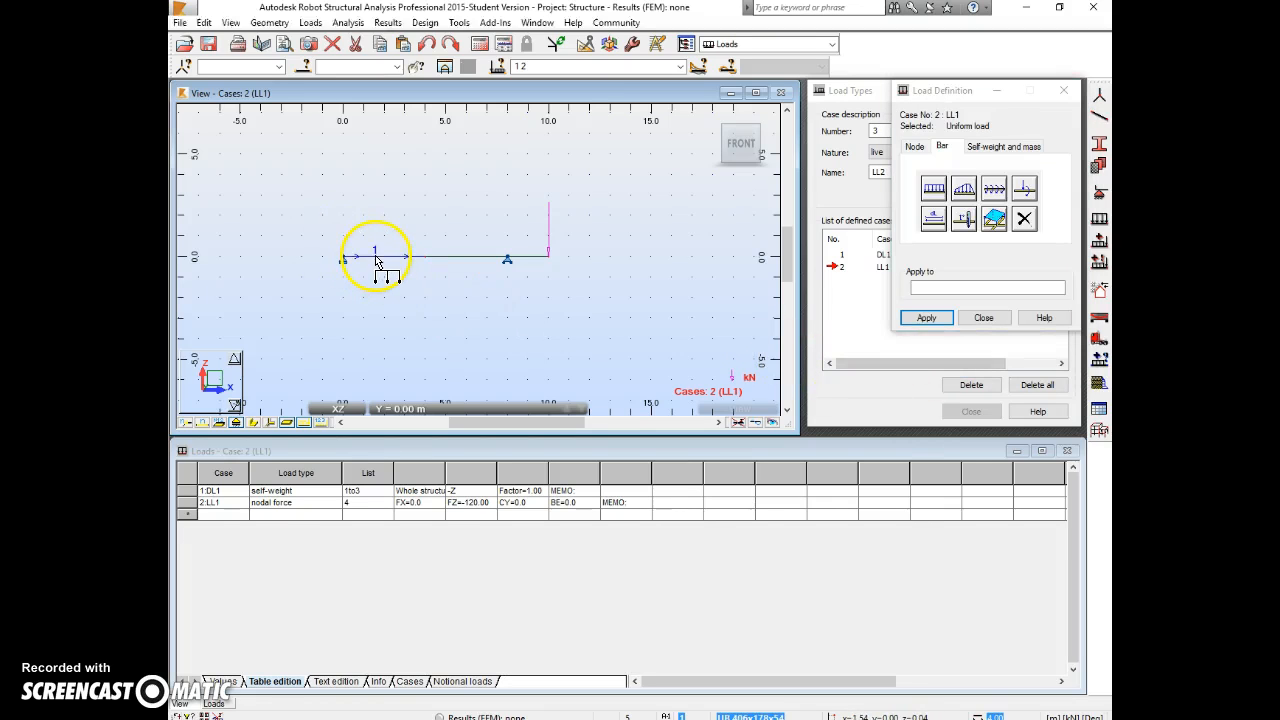
click(972, 320)
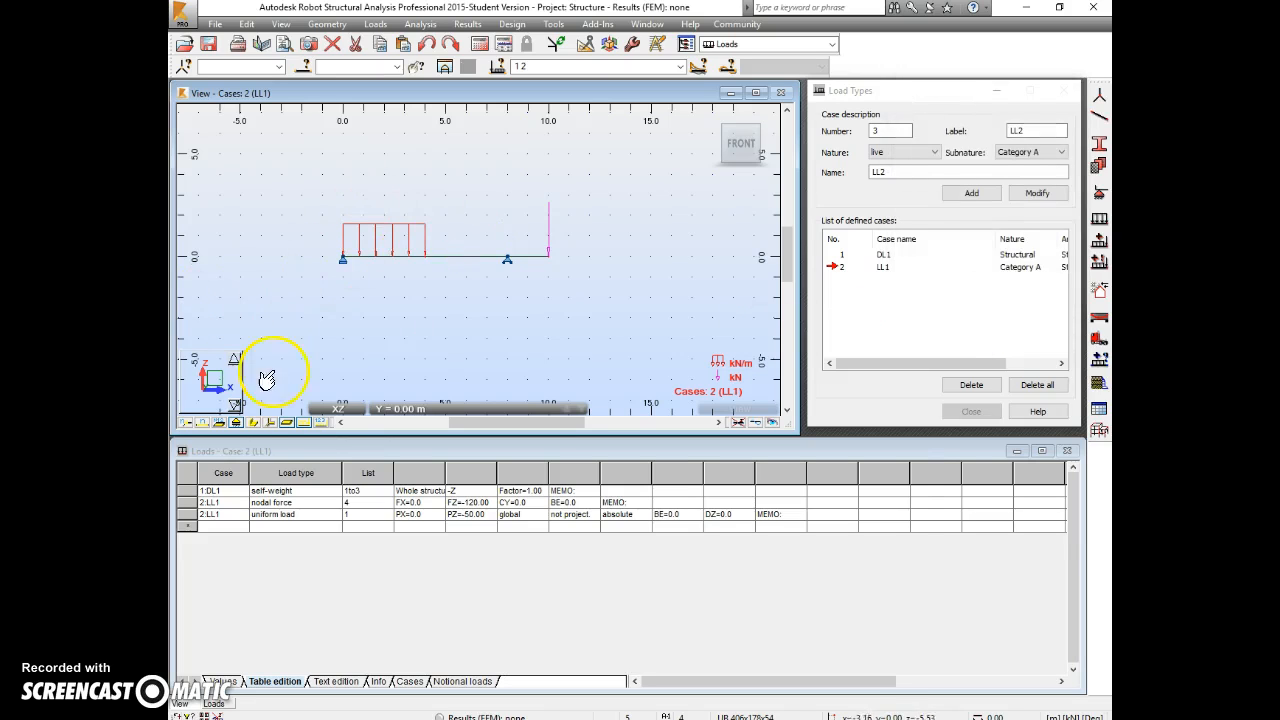
click(320, 423)
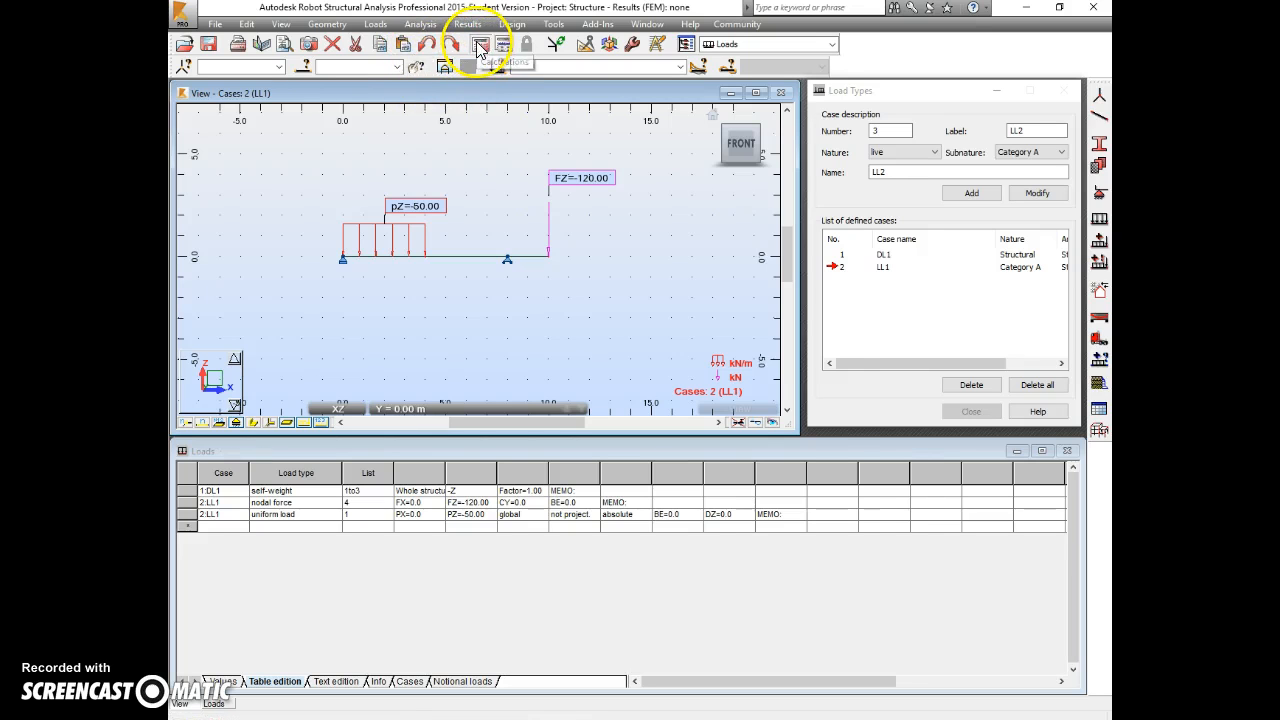
Run the structure calculations and switch to the Results layout.
click(479, 45)
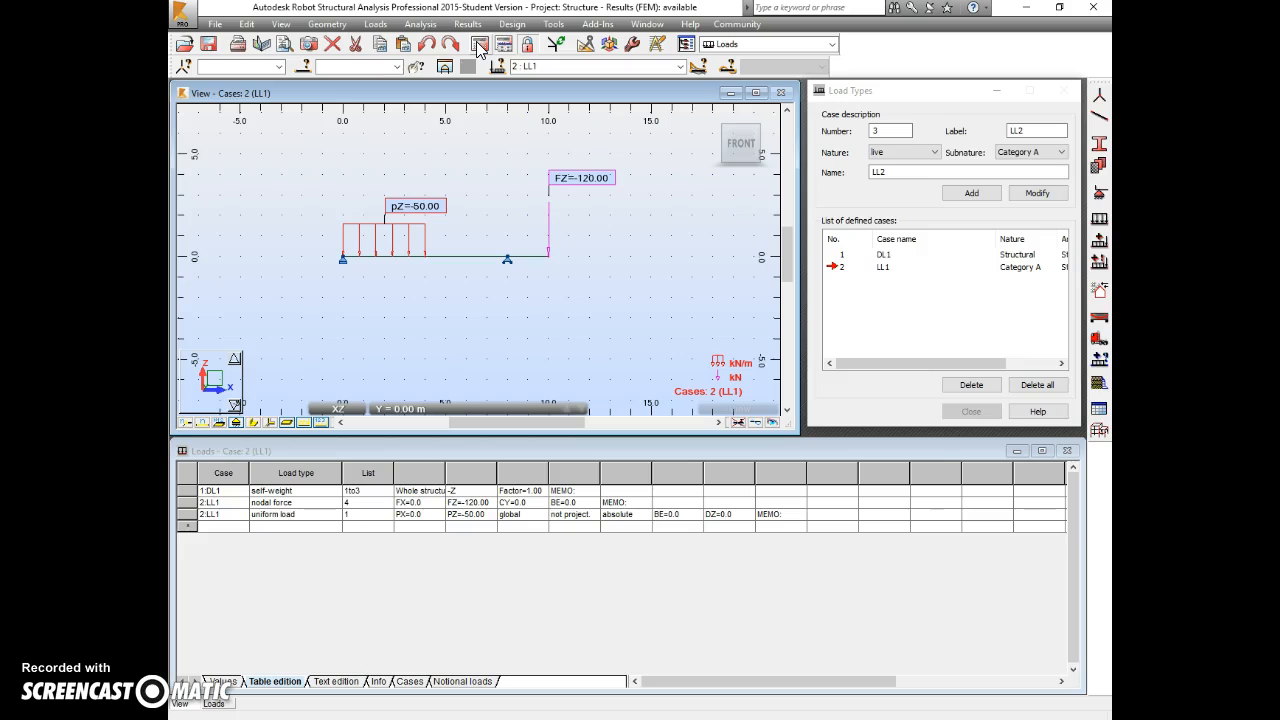
click(745, 47)
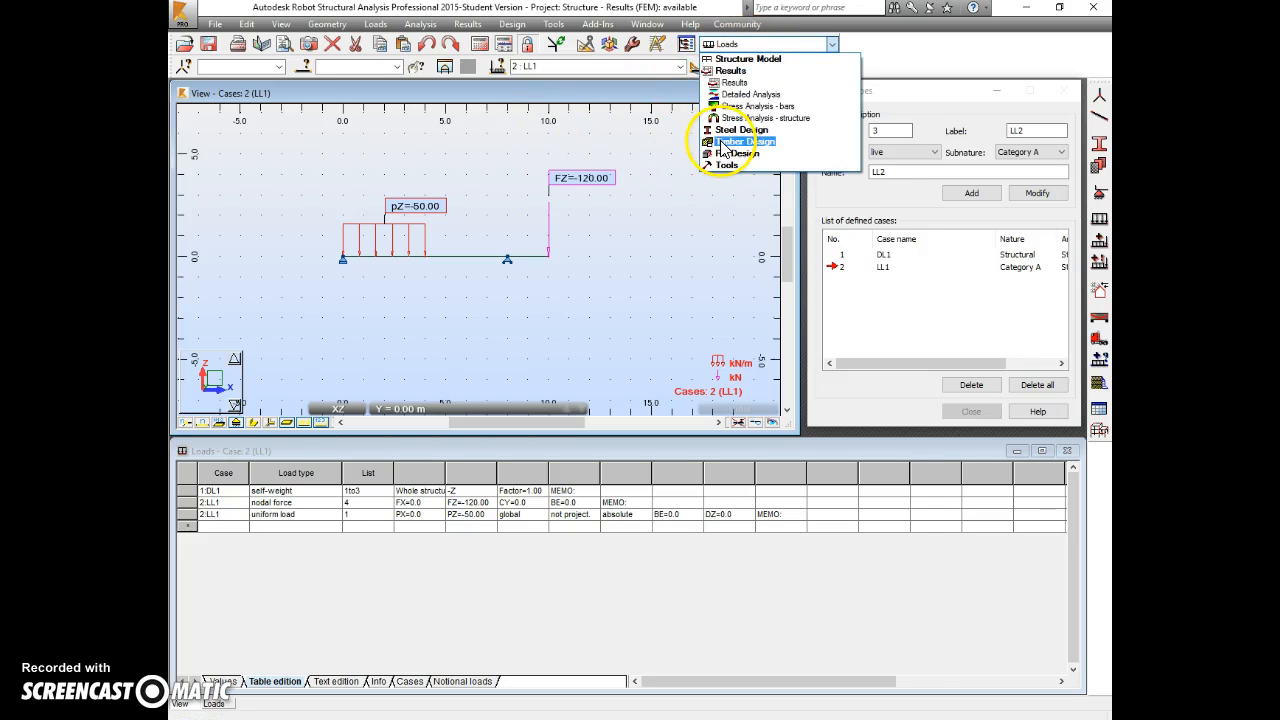
click(742, 92)
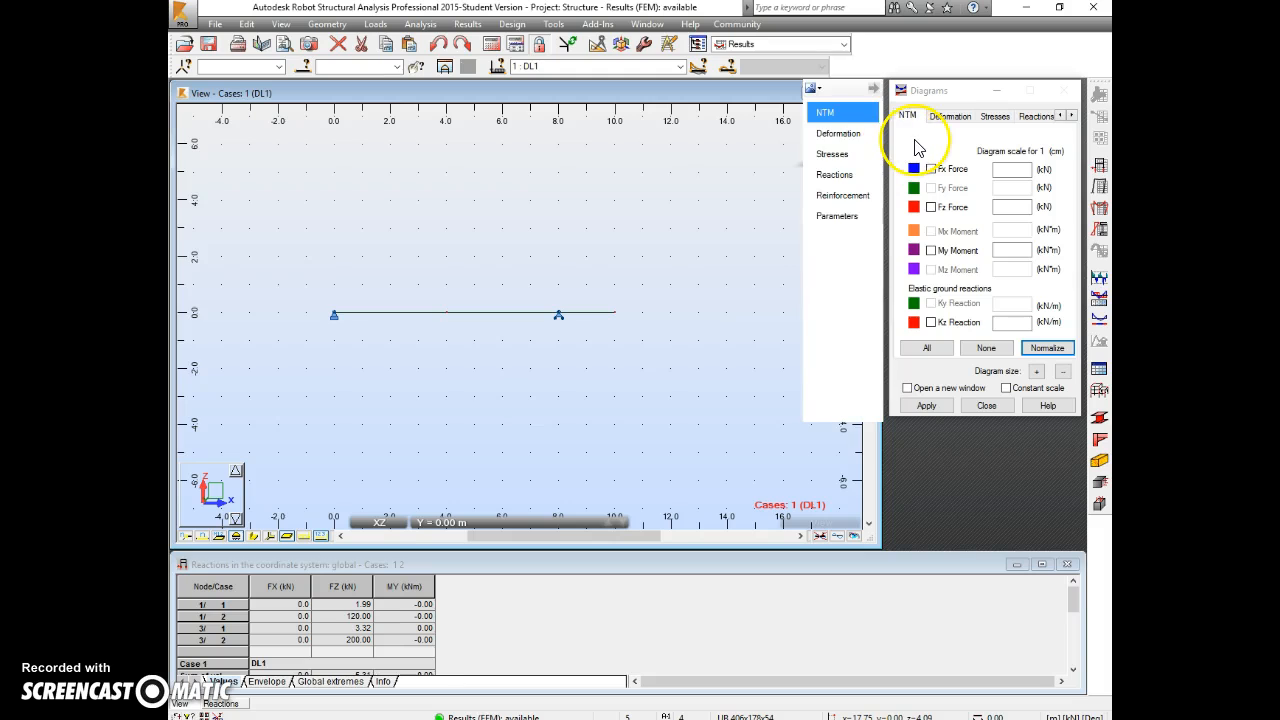
Set the diagram descriptions to labels and display the Fz force diagram for load case 2: LL1.
click(837, 216)
click(962, 188)
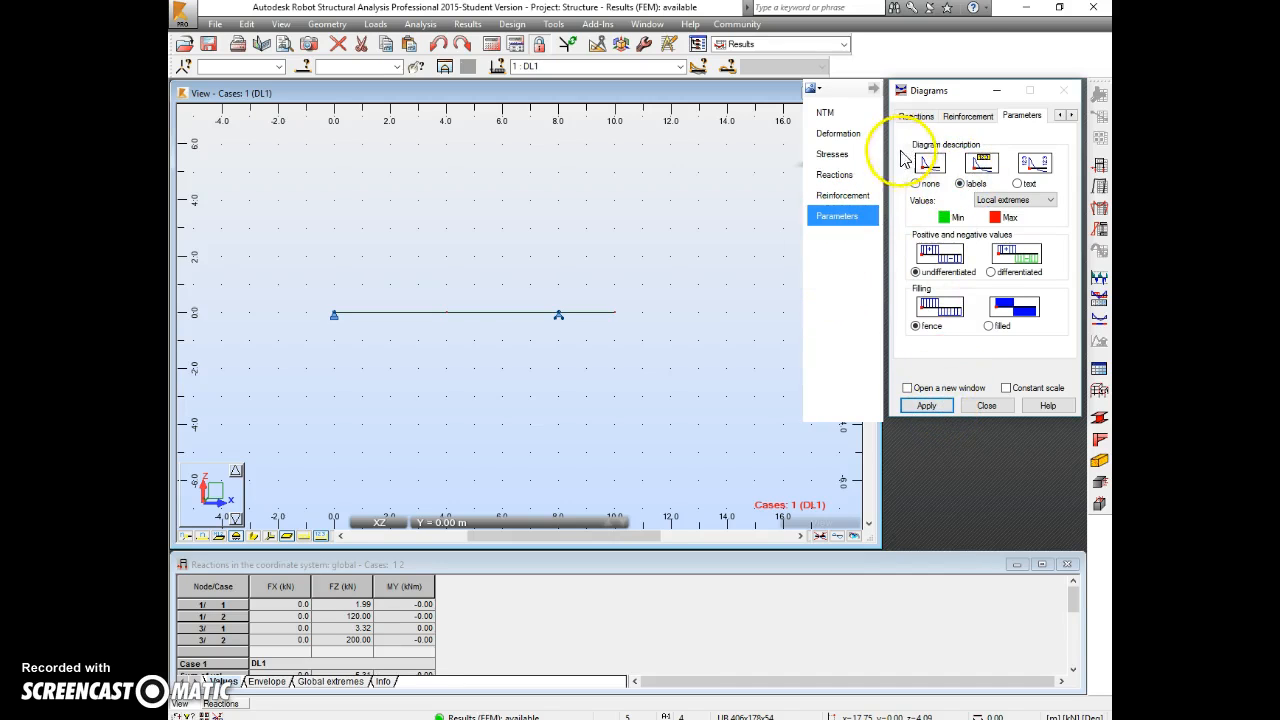
click(826, 116)
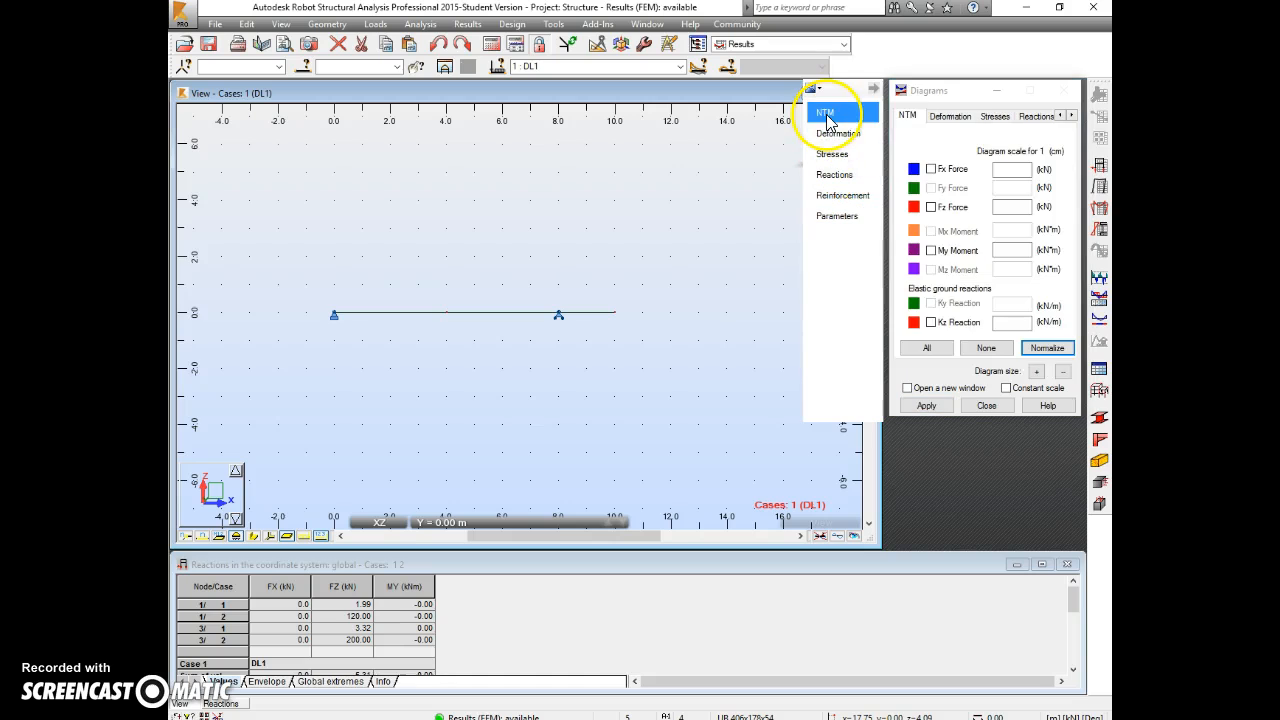
click(931, 207)
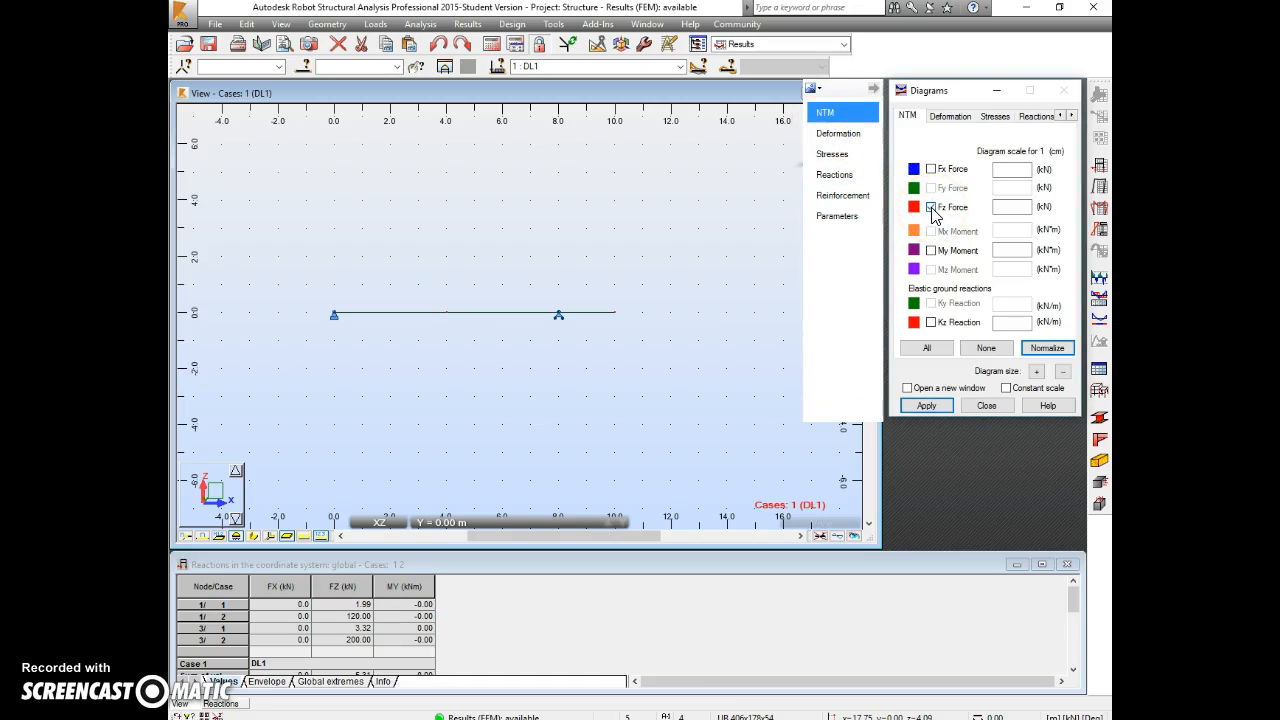
click(680, 66)
click(646, 92)
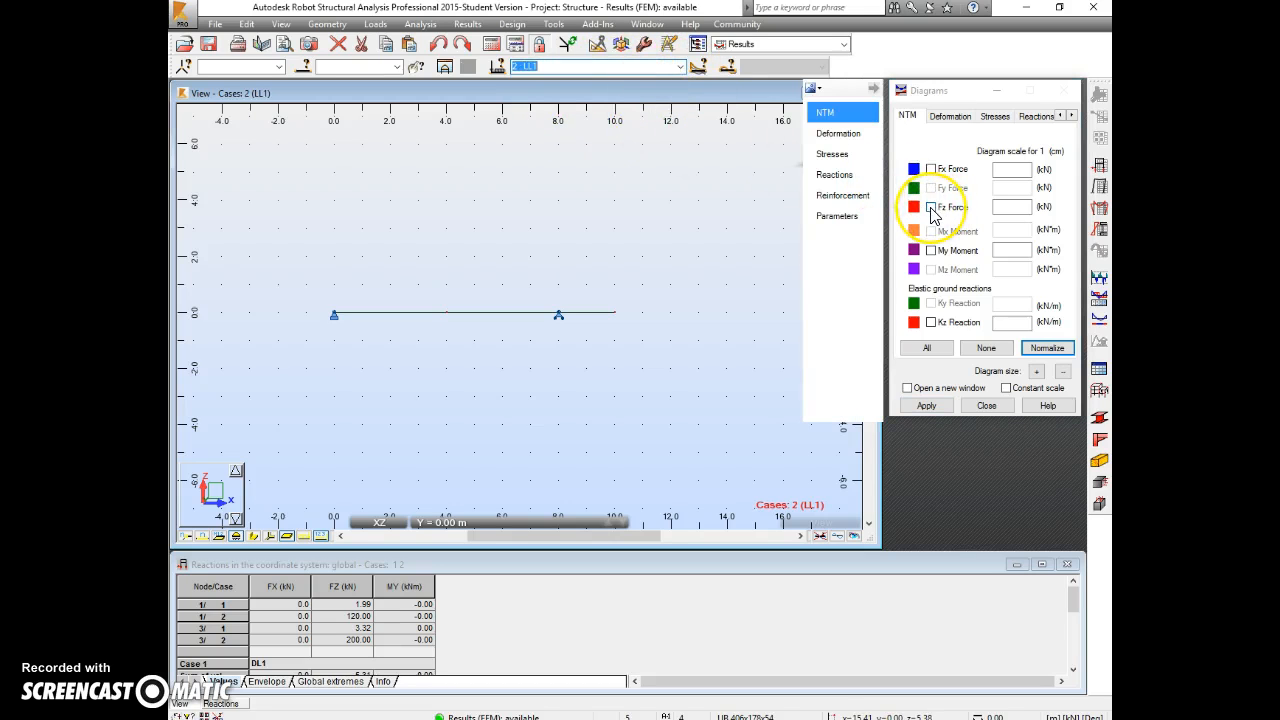
click(931, 208)
click(930, 405)
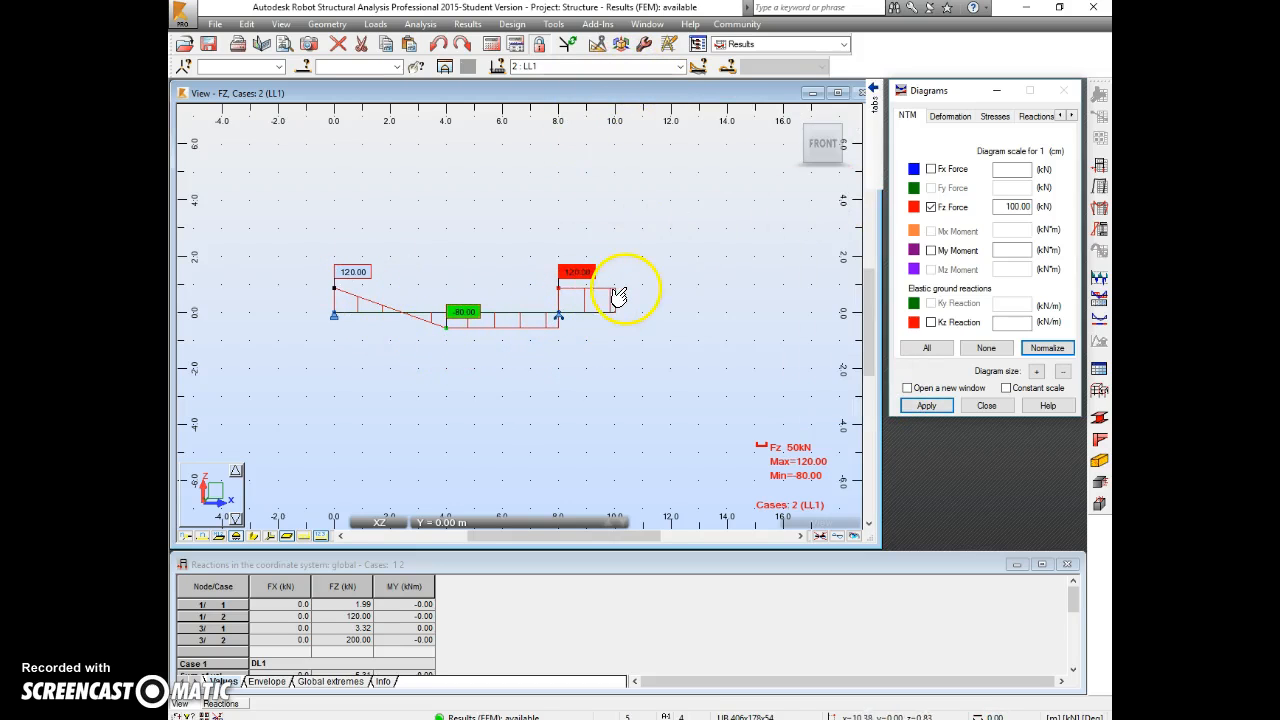
Replace the Fz force diagram with the My moment diagram for case LL1 and enlarge the diagram size.
click(931, 207)
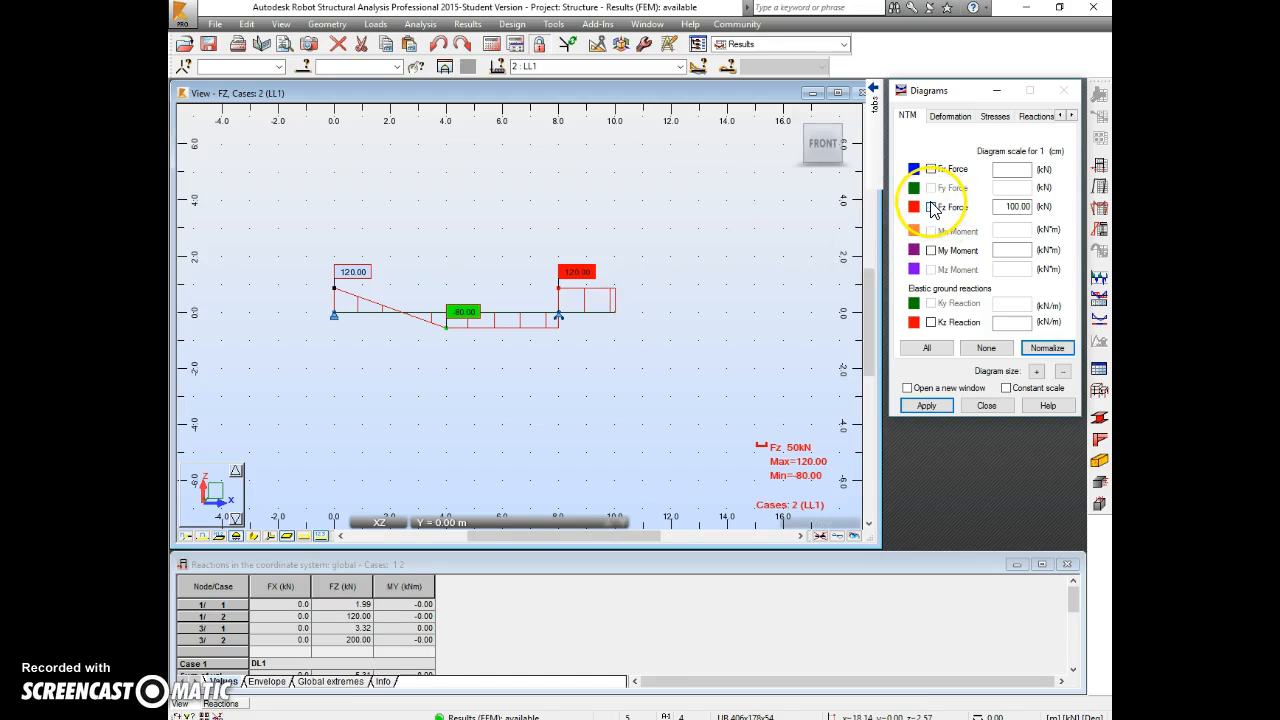
click(931, 250)
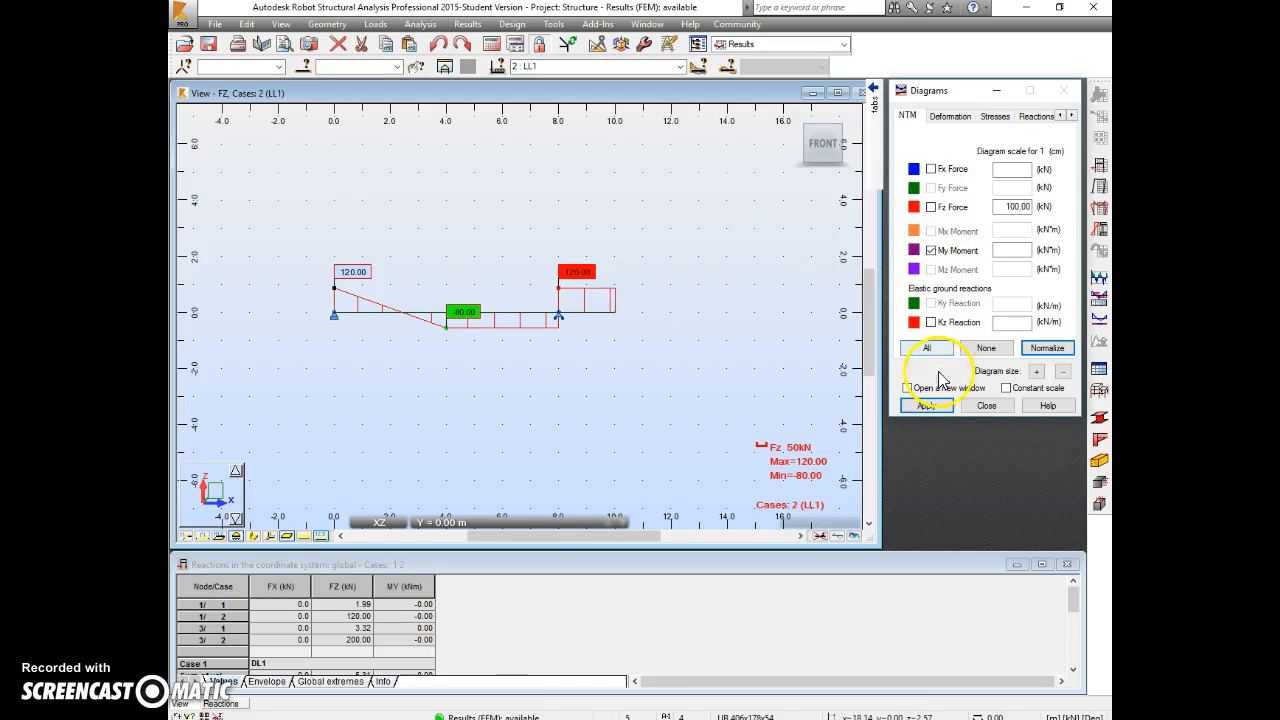
click(927, 406)
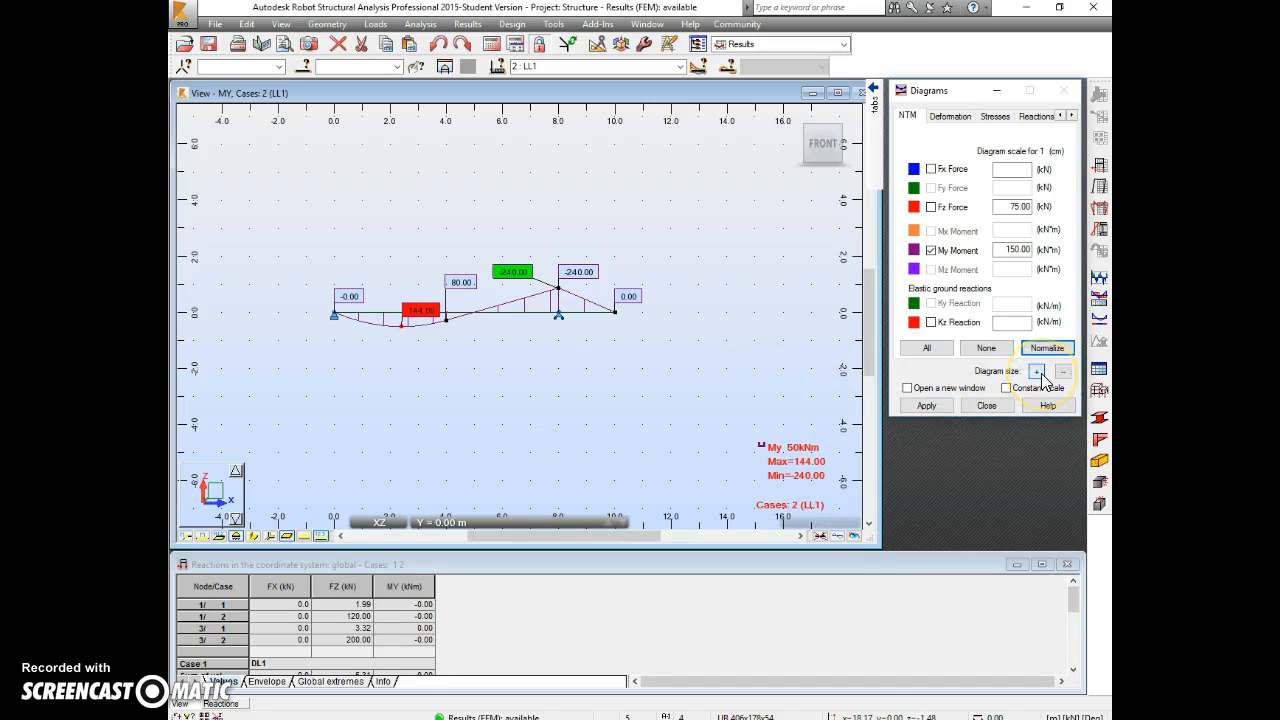
click(927, 406)
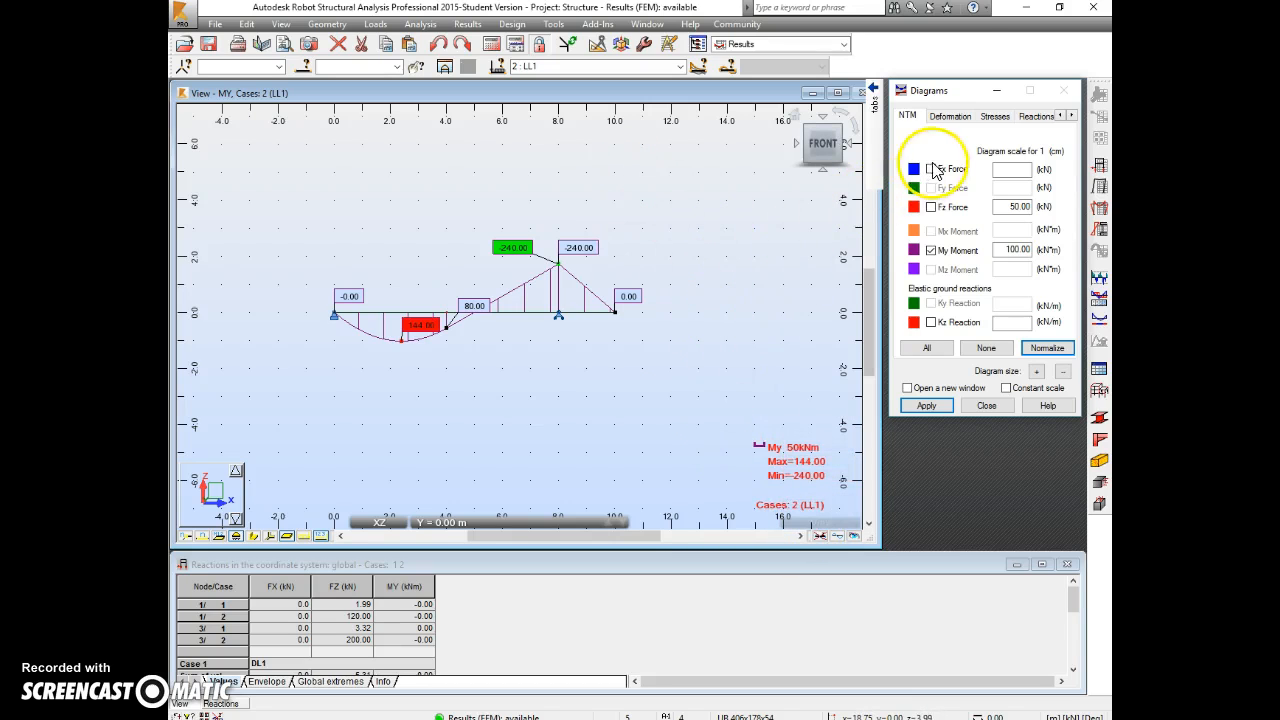
Turn off the My moment diagram and display the beam's Deformation diagram for case LL1.
click(932, 250)
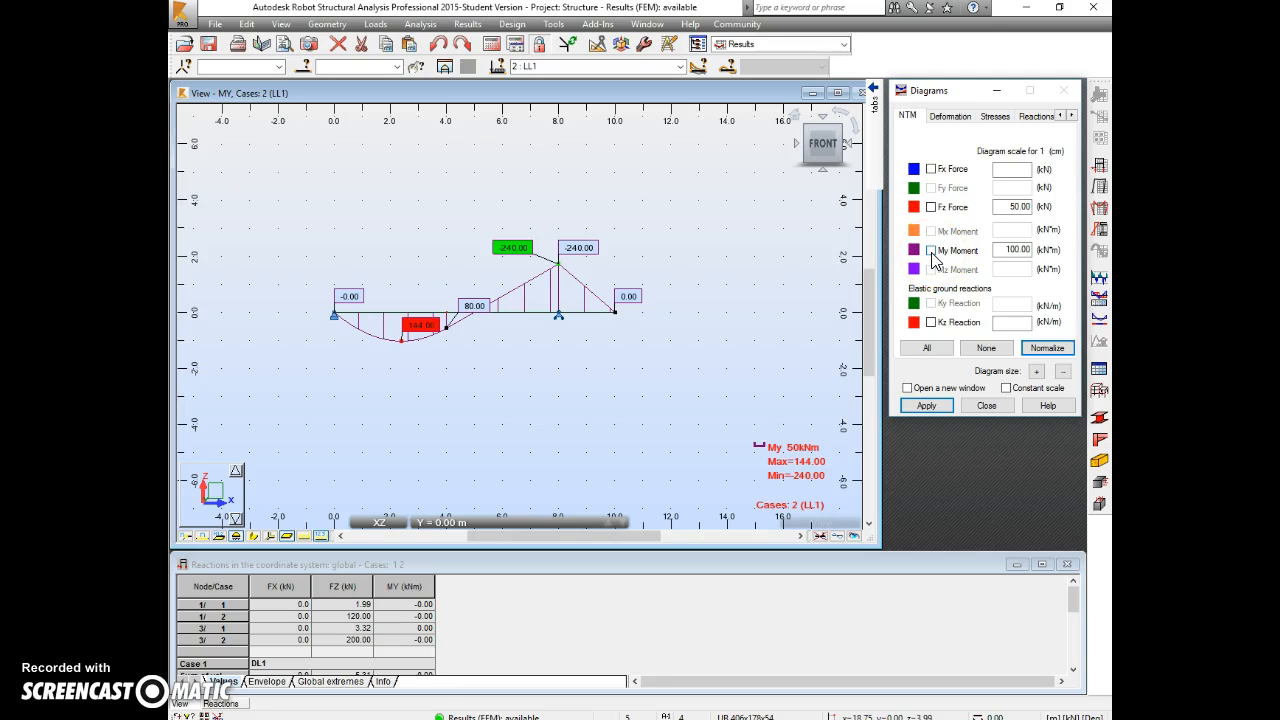
click(948, 117)
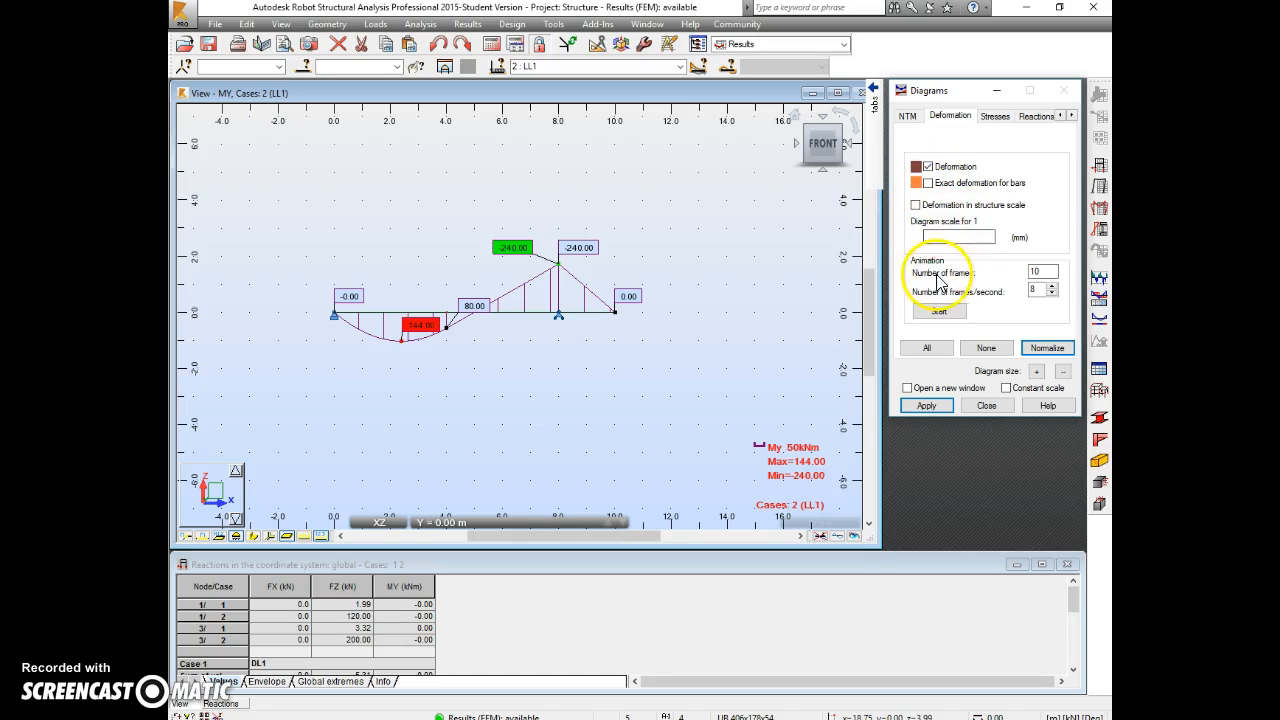
click(927, 406)
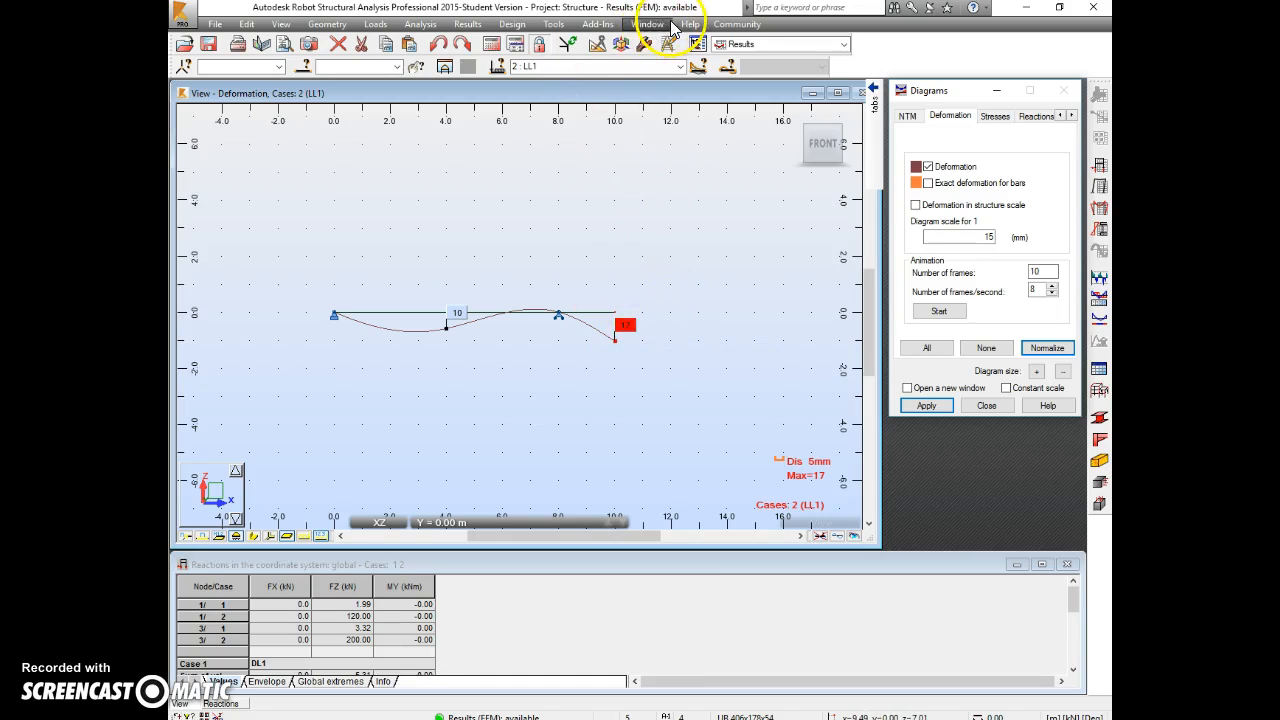
Set the displacement unit format to exponential notation in the job preferences.
click(553, 24)
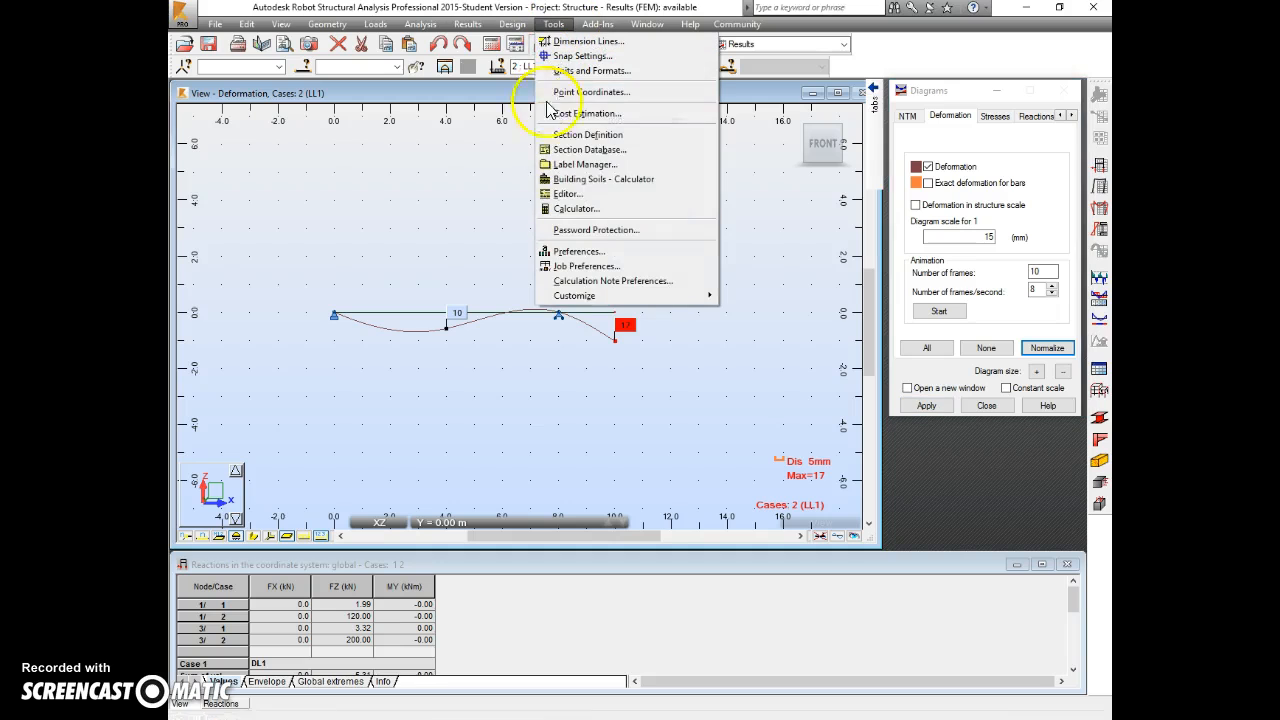
click(593, 71)
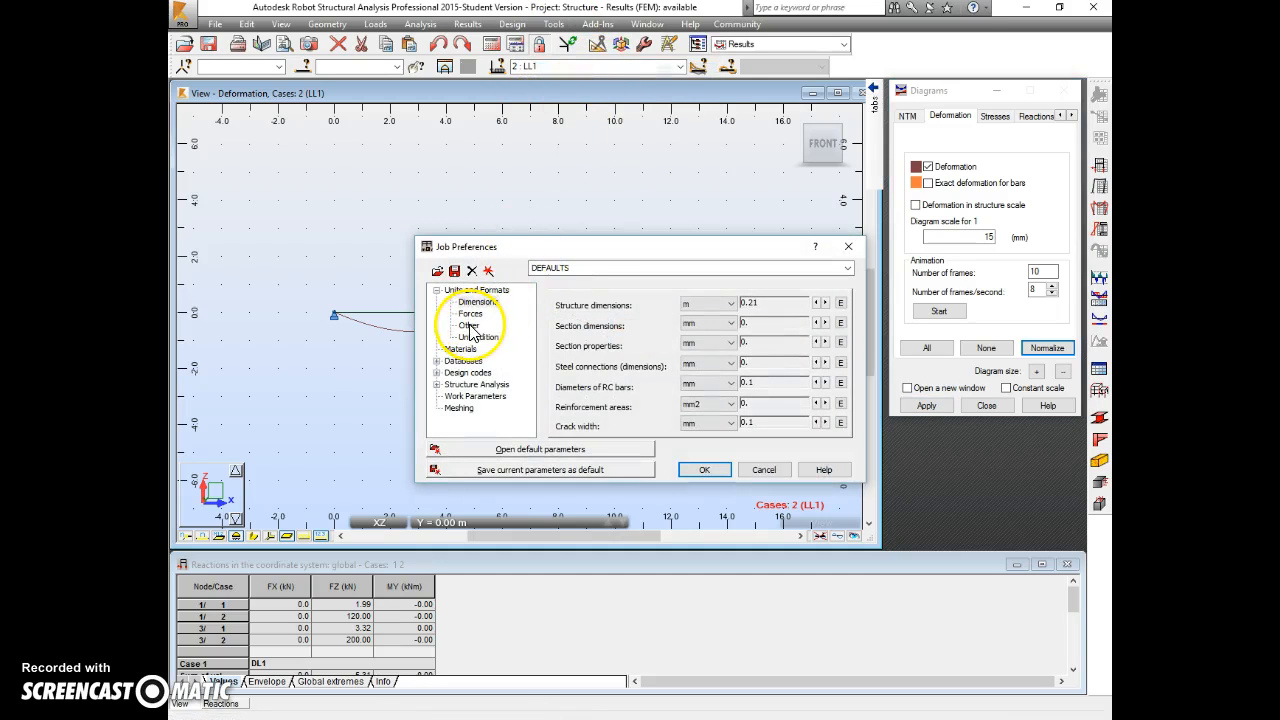
click(469, 326)
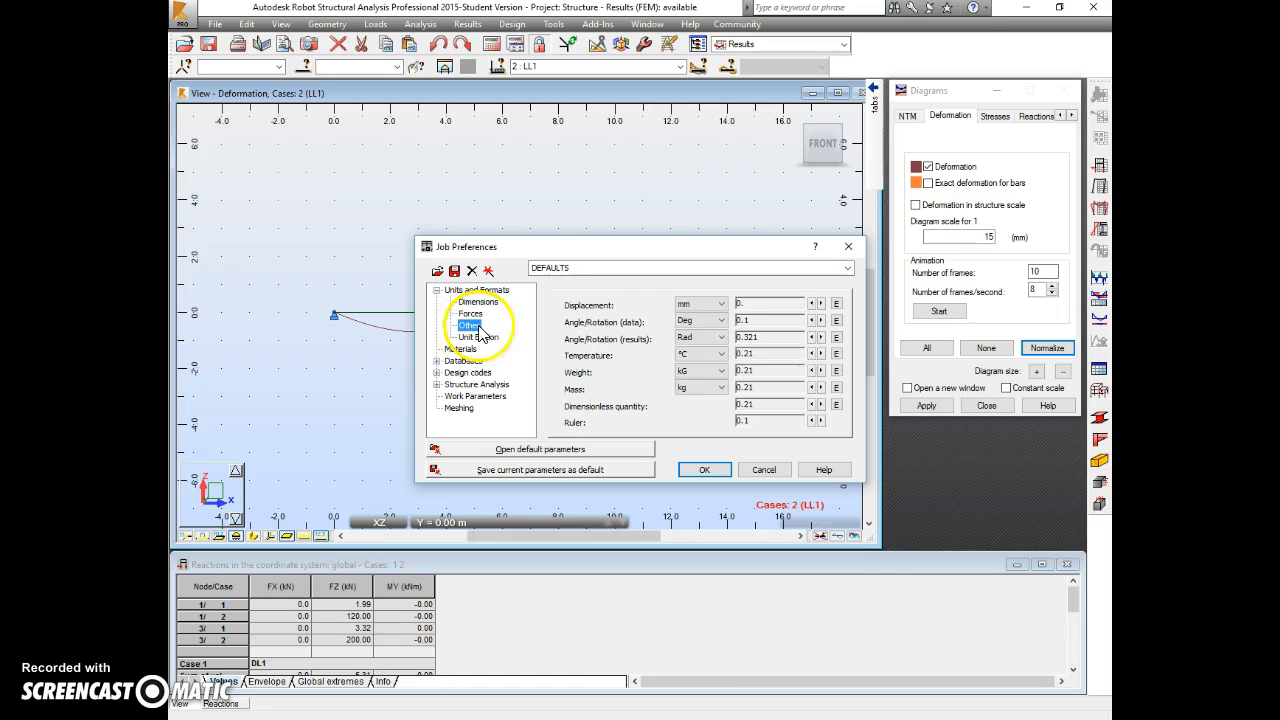
click(837, 303)
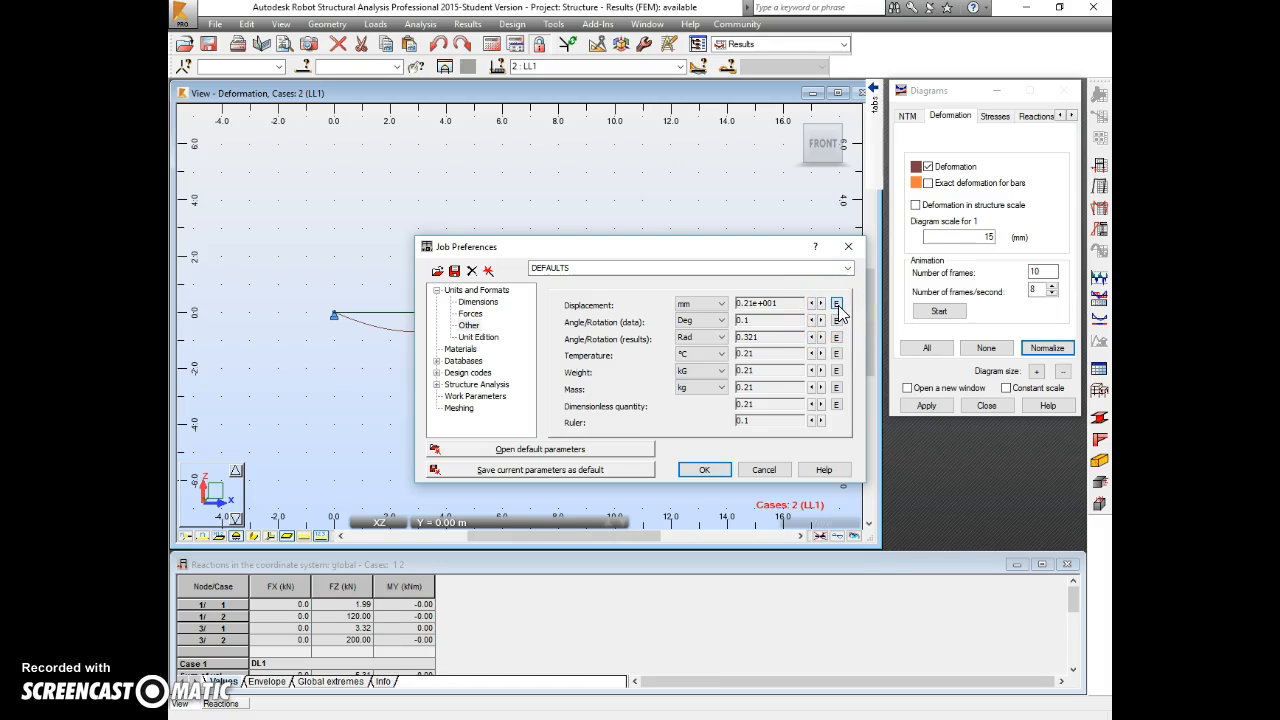
click(699, 465)
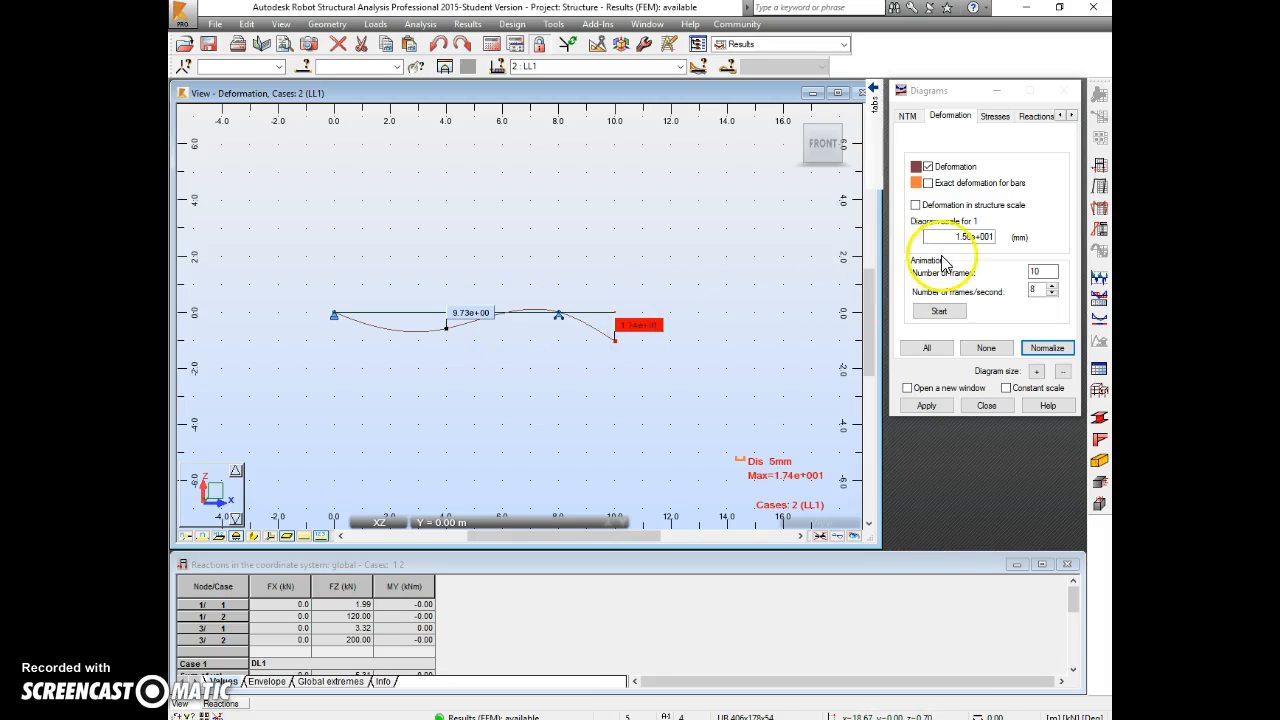
Replace the Deformation diagram with Exact deformation for bars and inspect the deflected curve near midspan.
click(930, 172)
click(928, 167)
click(928, 183)
click(925, 406)
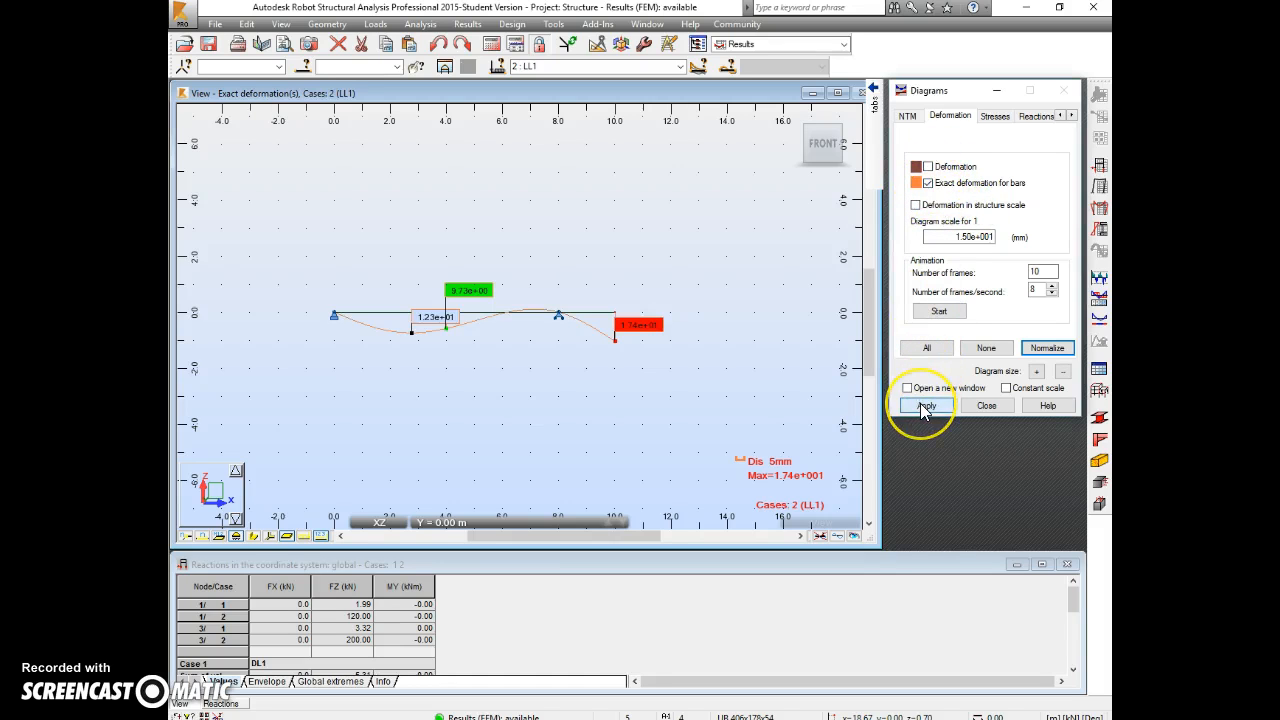
click(413, 334)
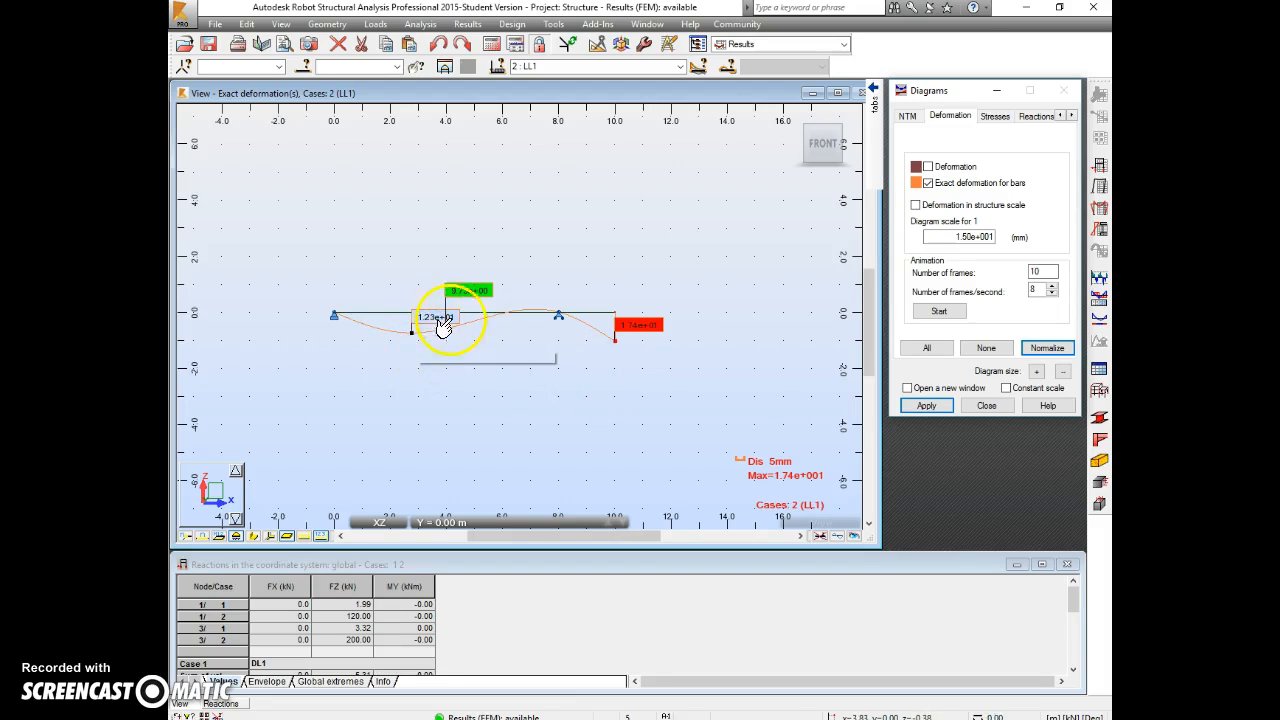
Turn off the exact deformation and display the FZ support reactions with descriptions.
click(928, 167)
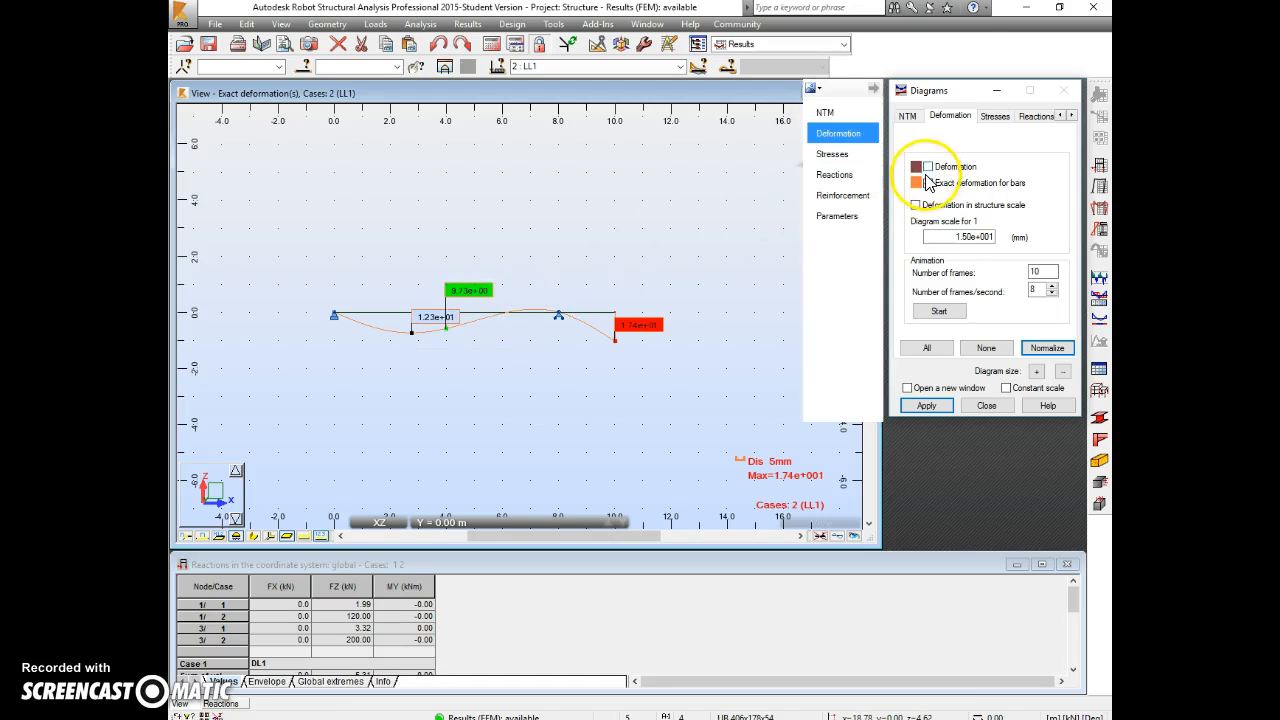
click(929, 183)
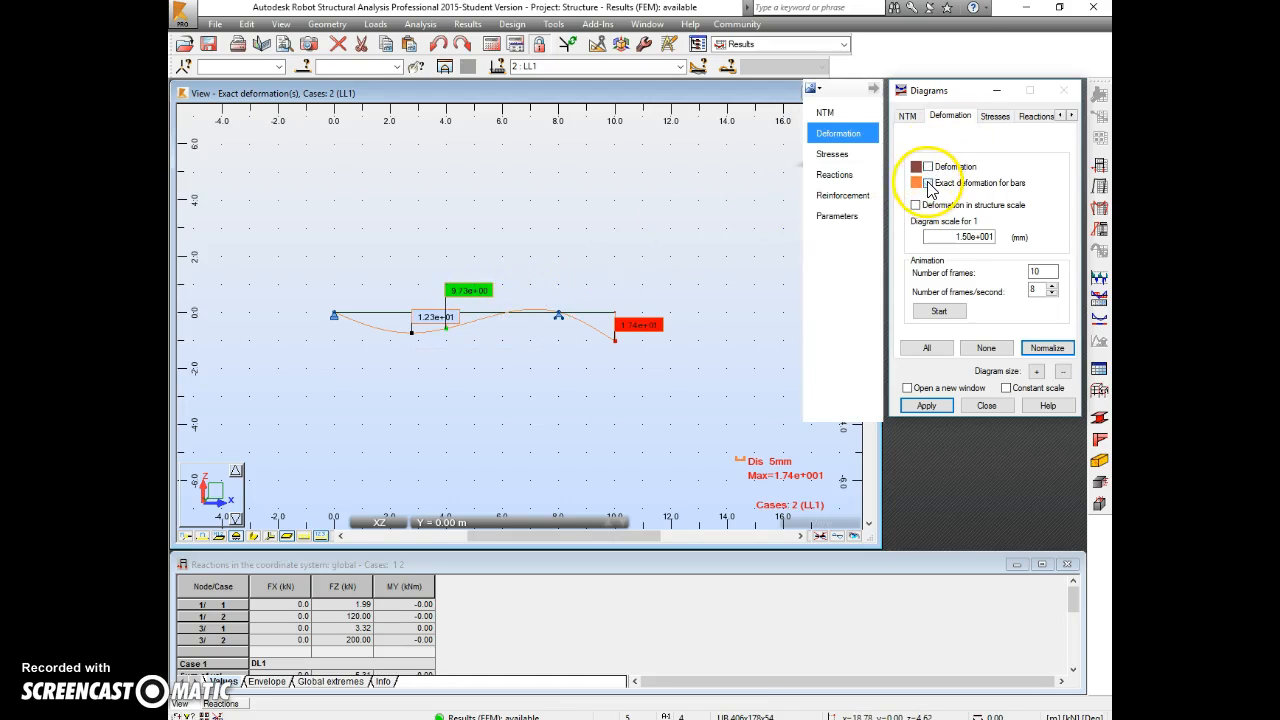
click(1022, 117)
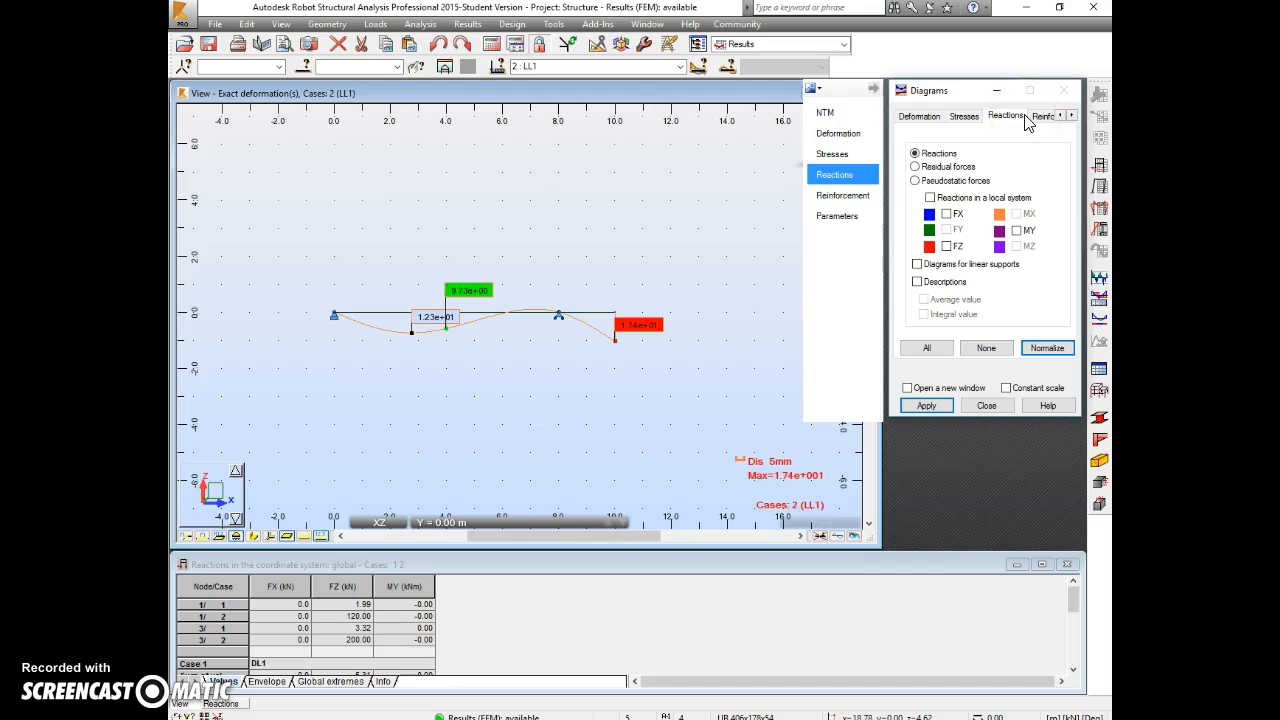
click(946, 246)
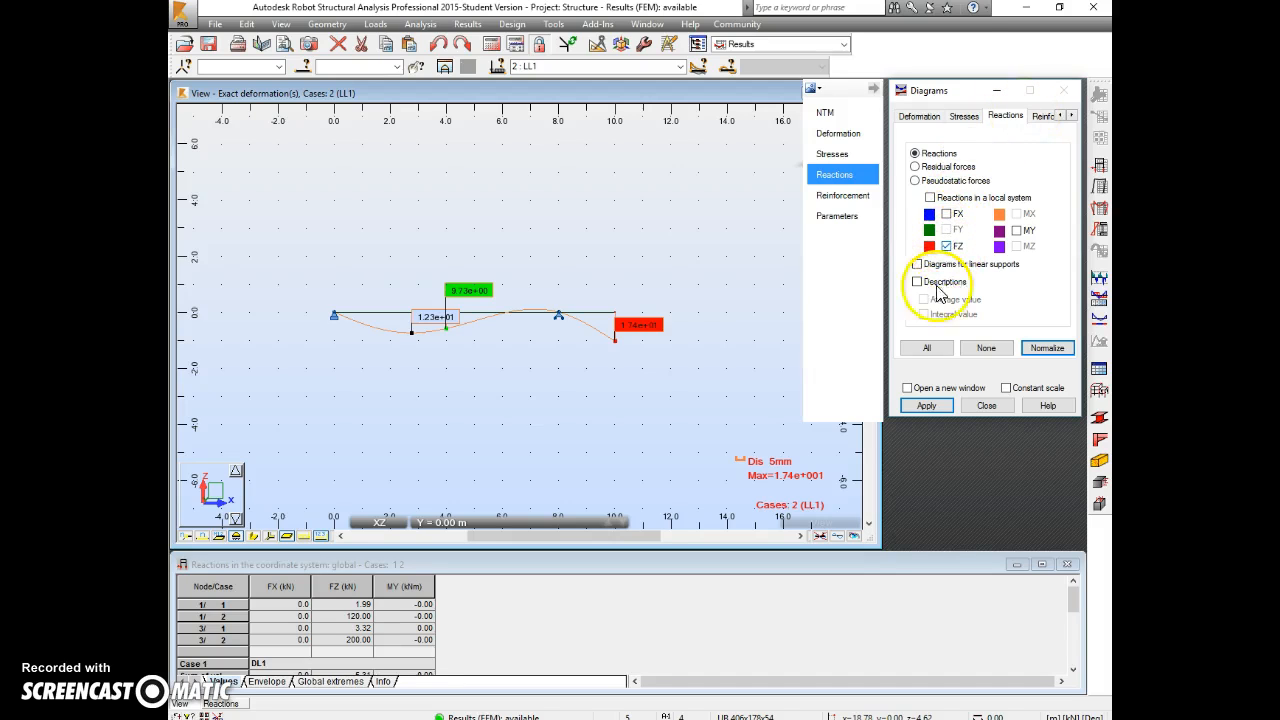
click(928, 406)
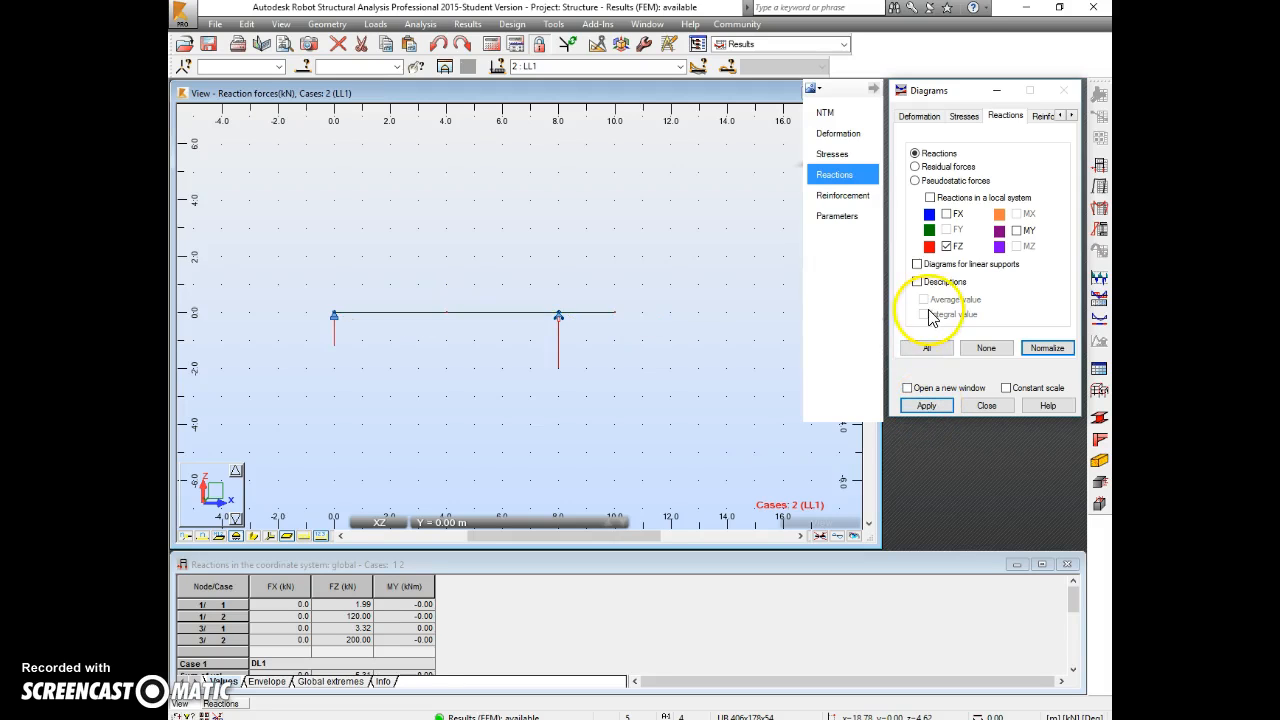
click(918, 283)
click(927, 405)
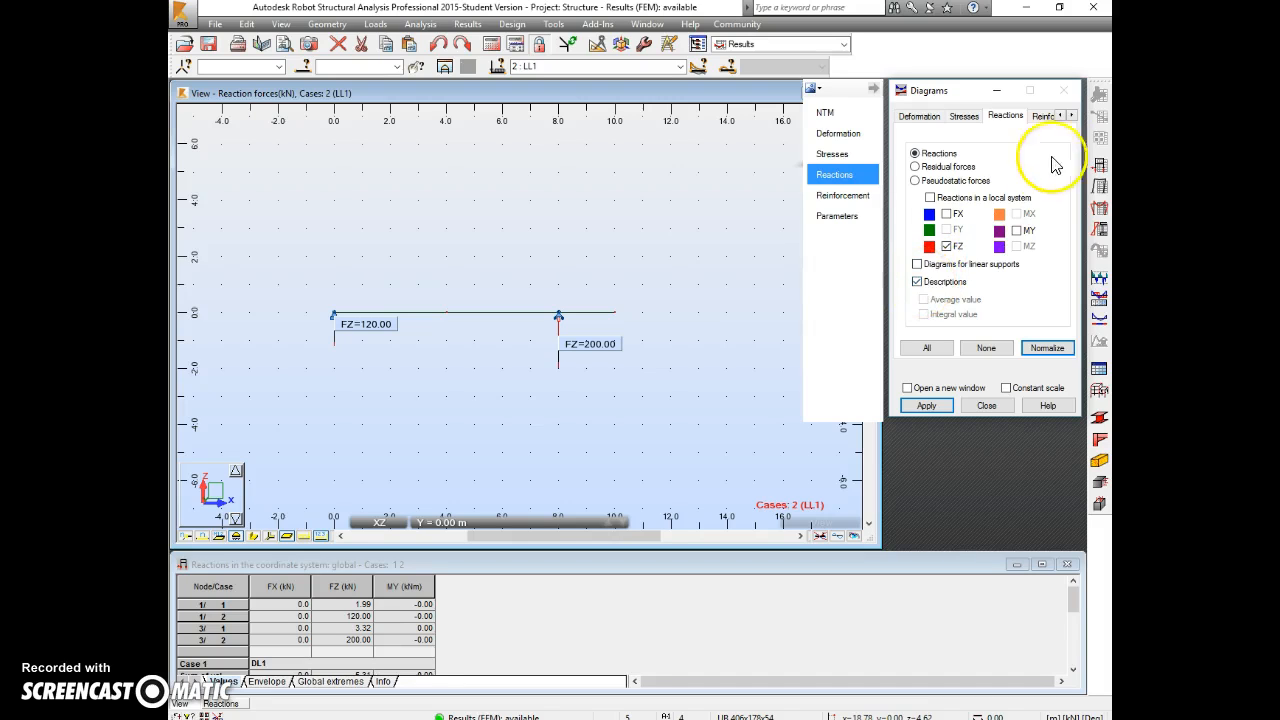
Display the maximum normal stress (S max) diagram along the beam for case LL1.
click(963, 117)
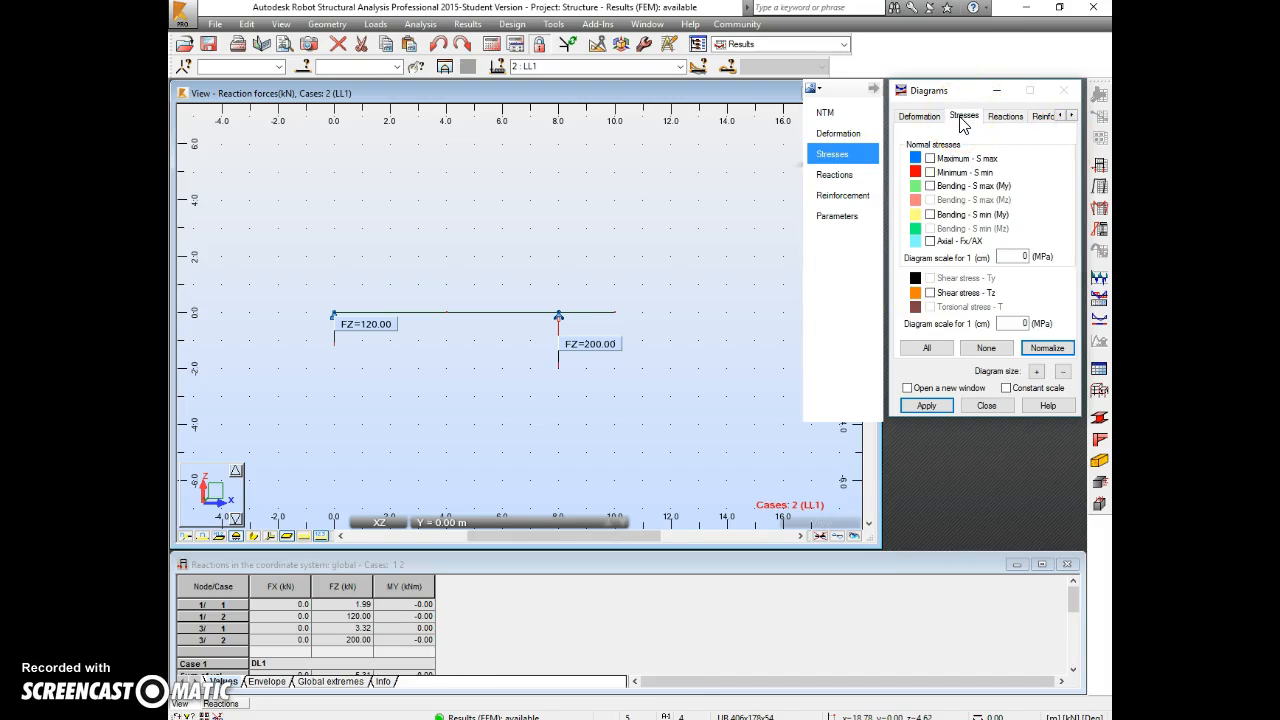
click(930, 158)
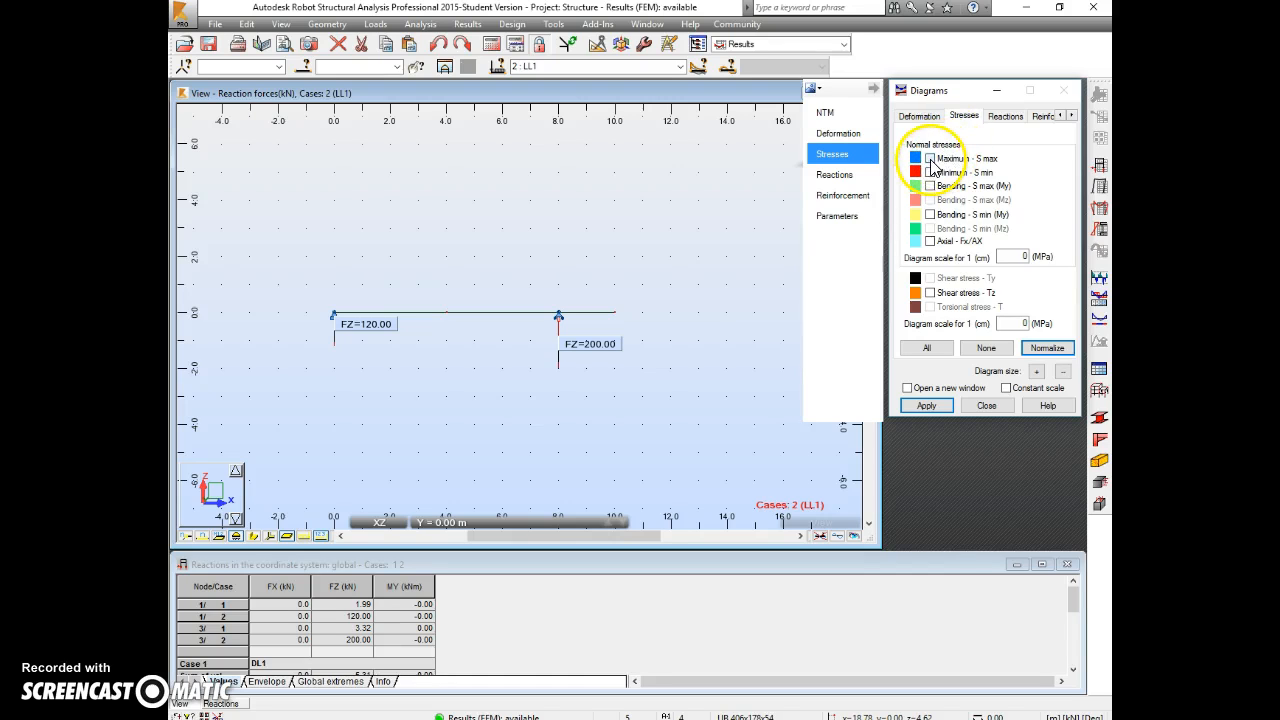
click(930, 405)
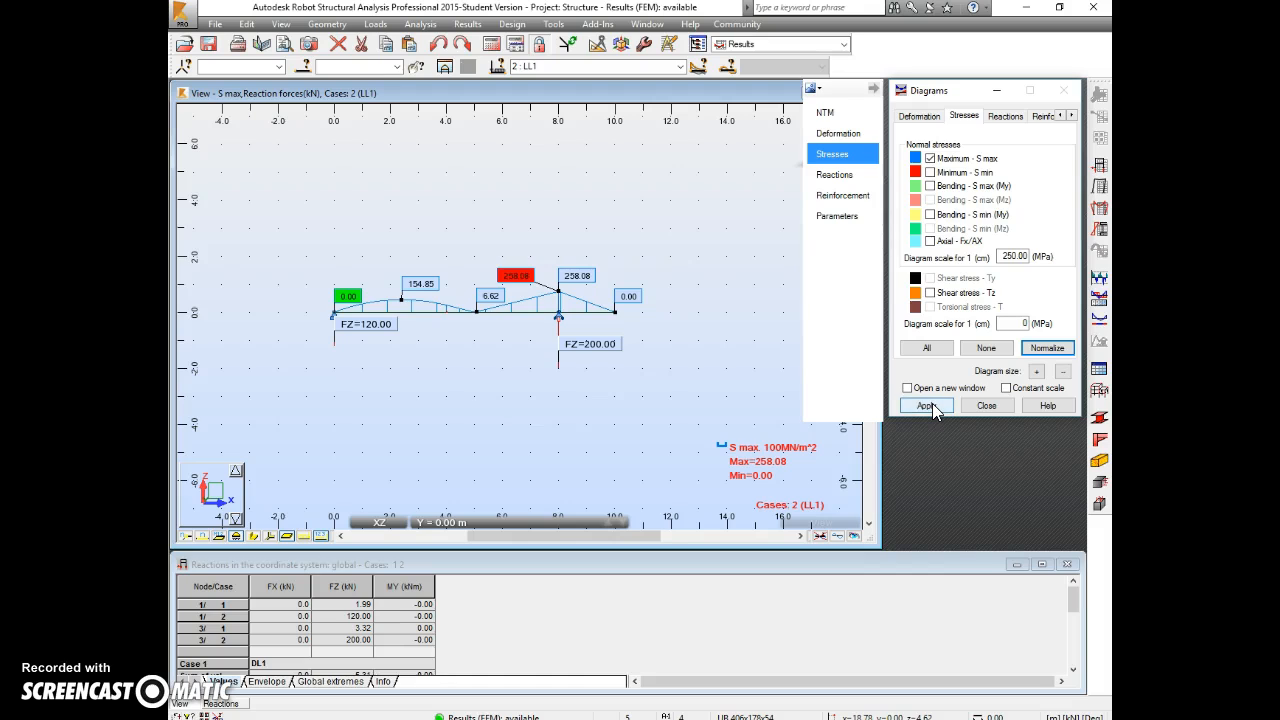
click(397, 302)
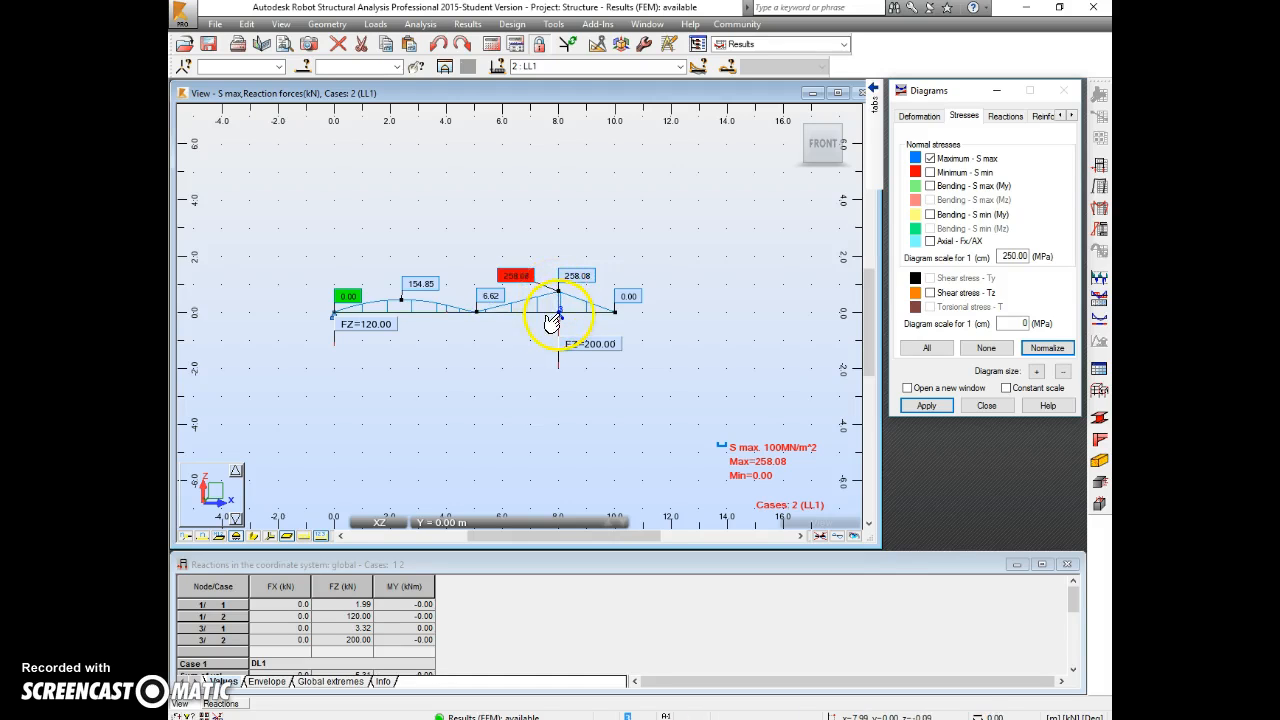
Replace the S max diagram with the Shear stress - Tz diagram and close the diagram settings.
click(930, 158)
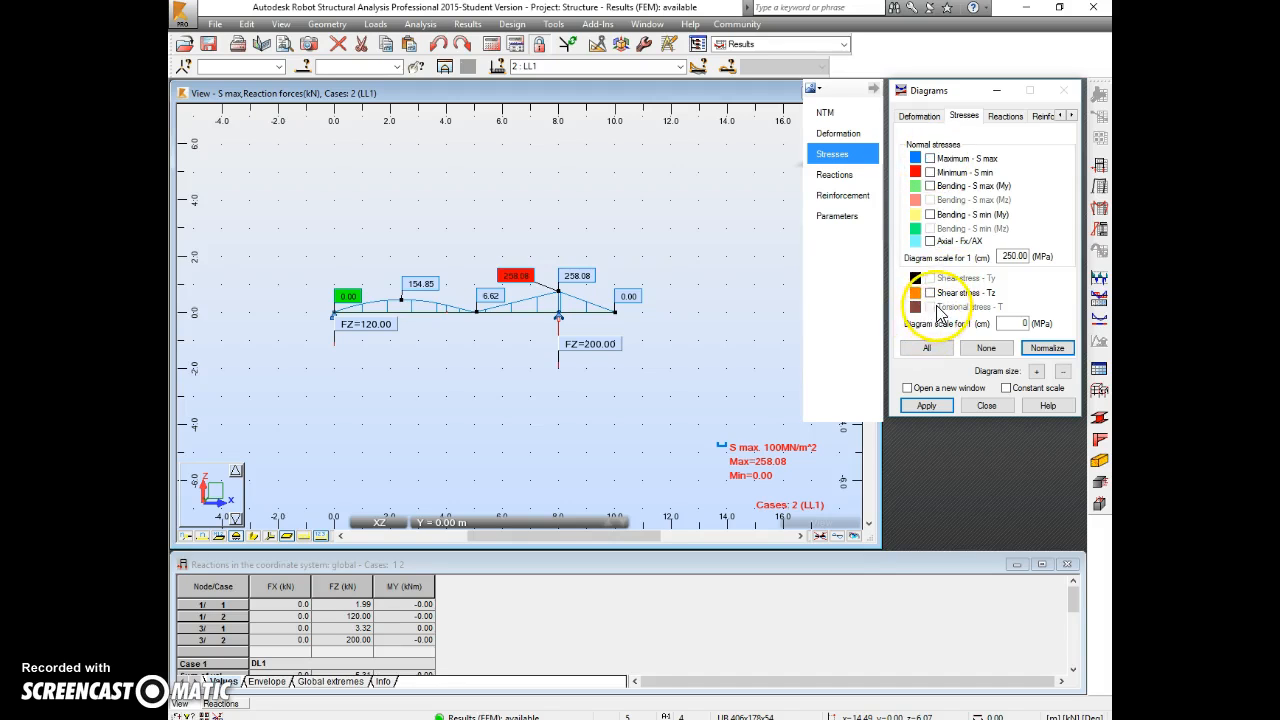
click(937, 406)
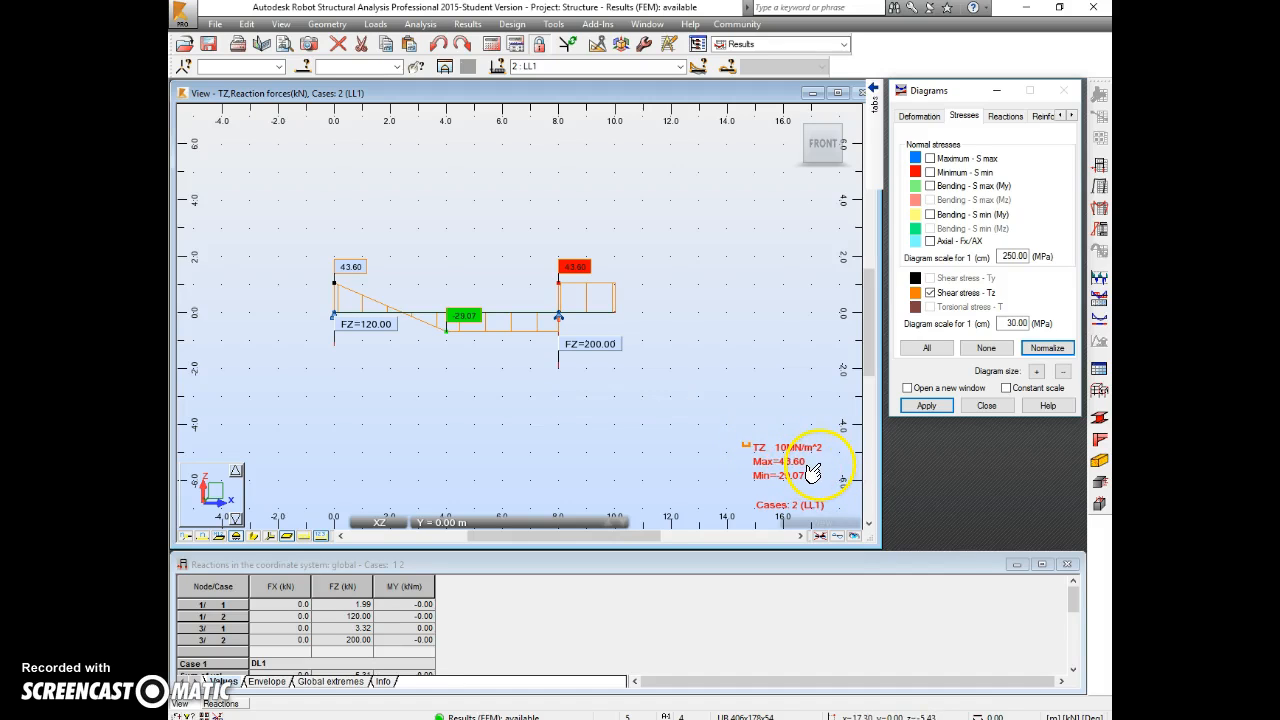
click(930, 406)
click(985, 406)
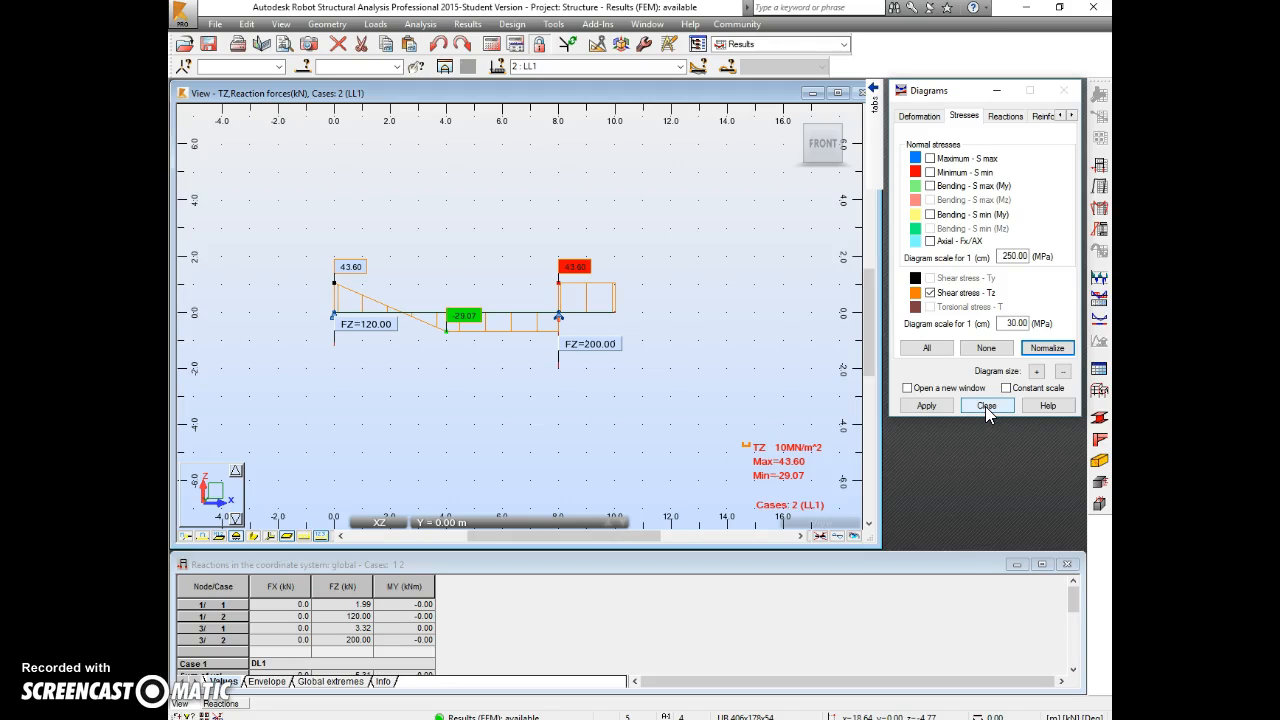